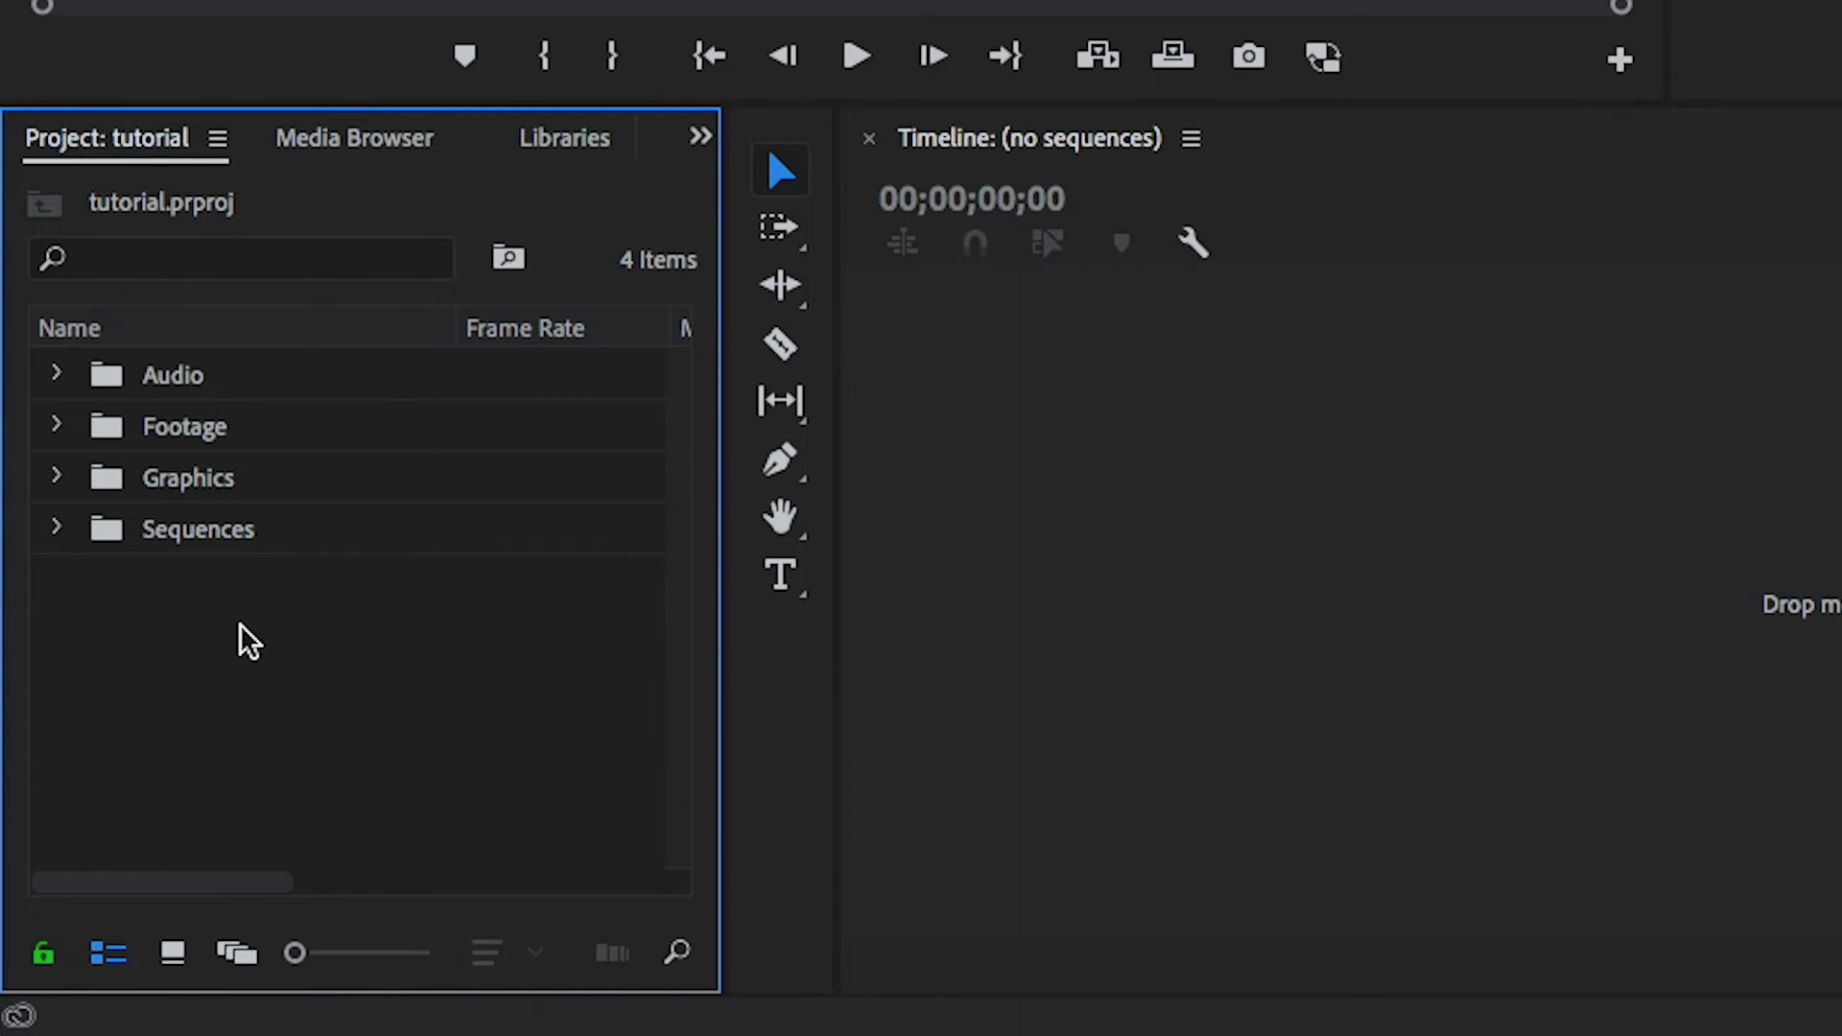
Open the Rocky River Beach sequence from the Sequences bin and expand the Footage bin
left_click(56, 527)
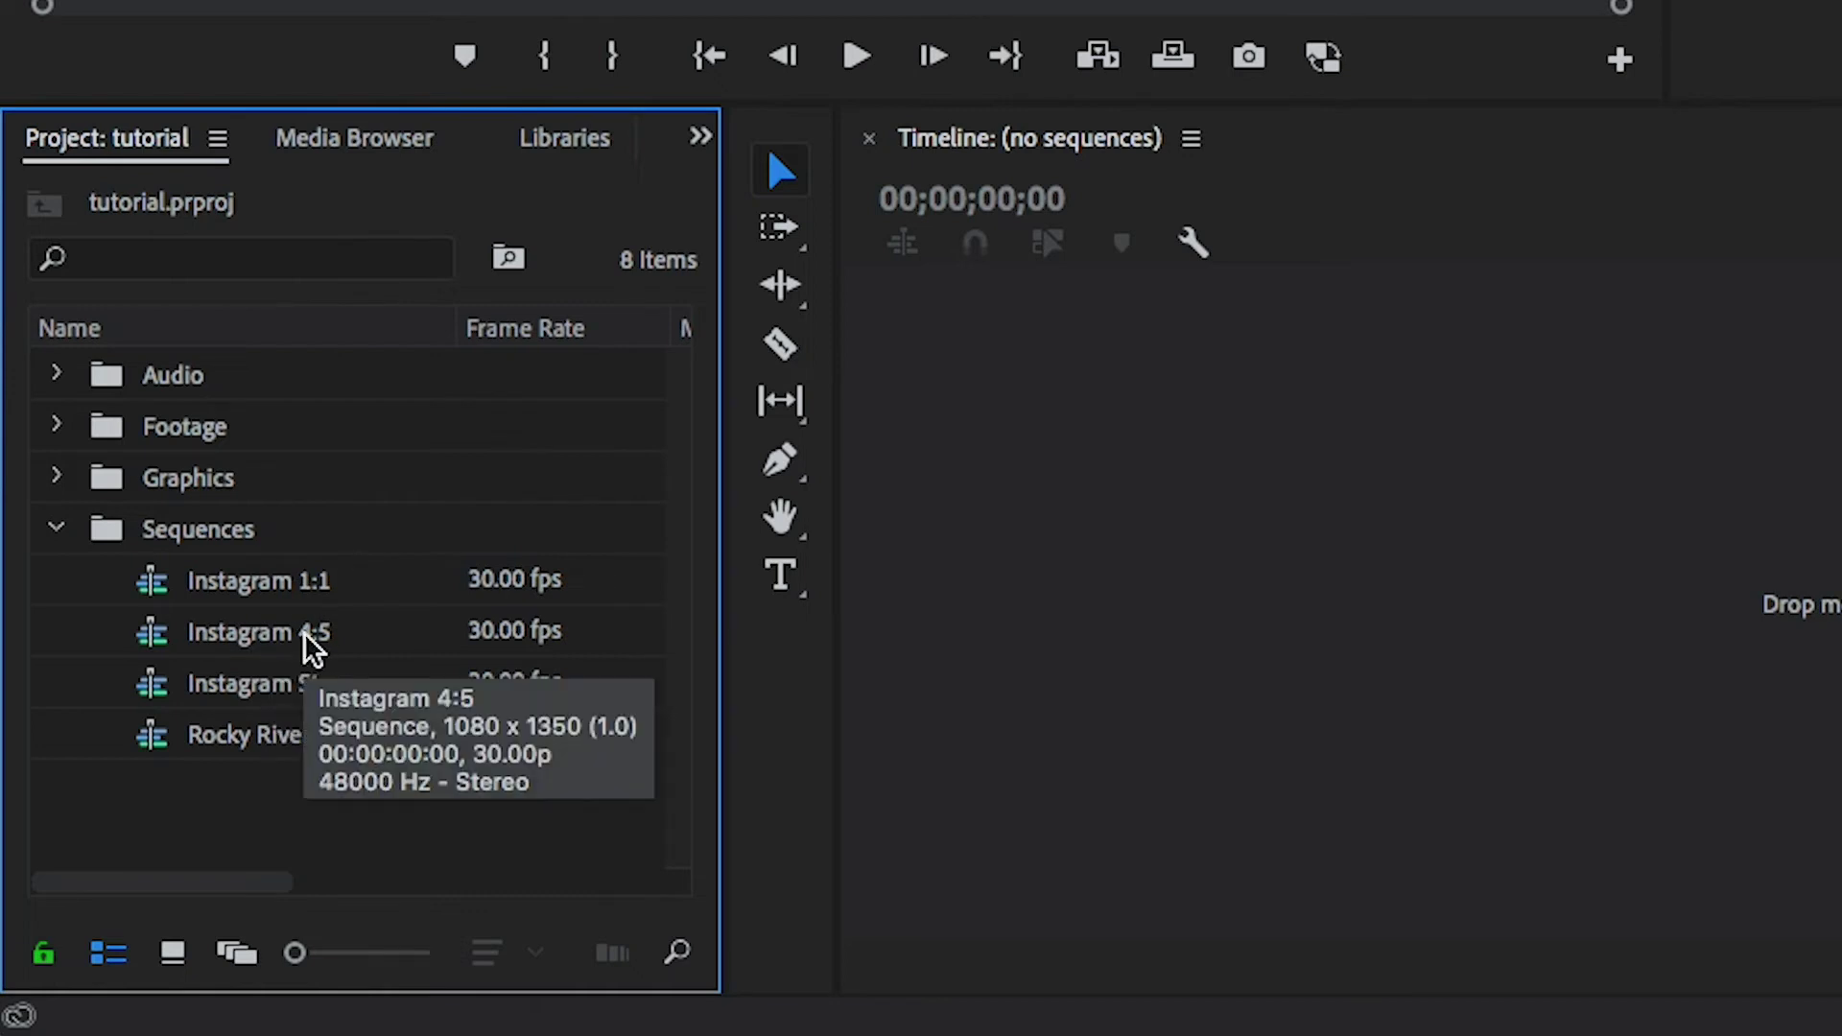
mouse_move(275, 697)
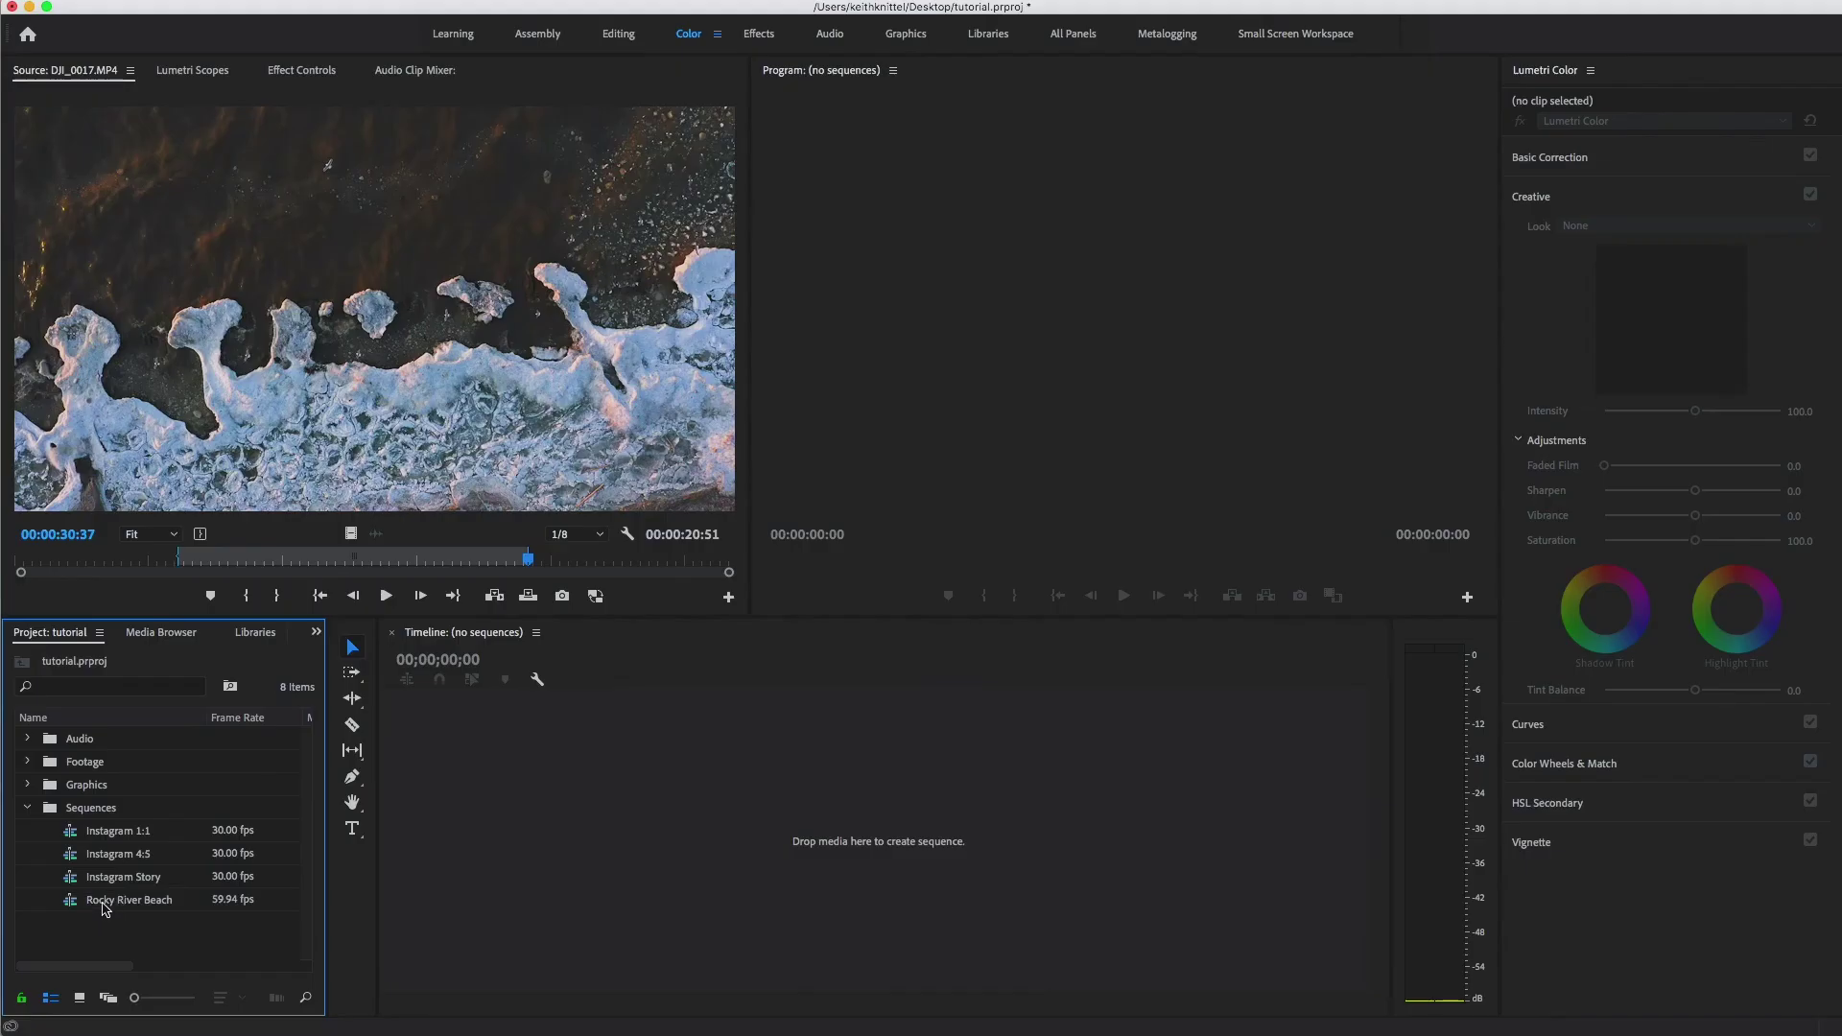
left_click(230, 741)
left_click(28, 763)
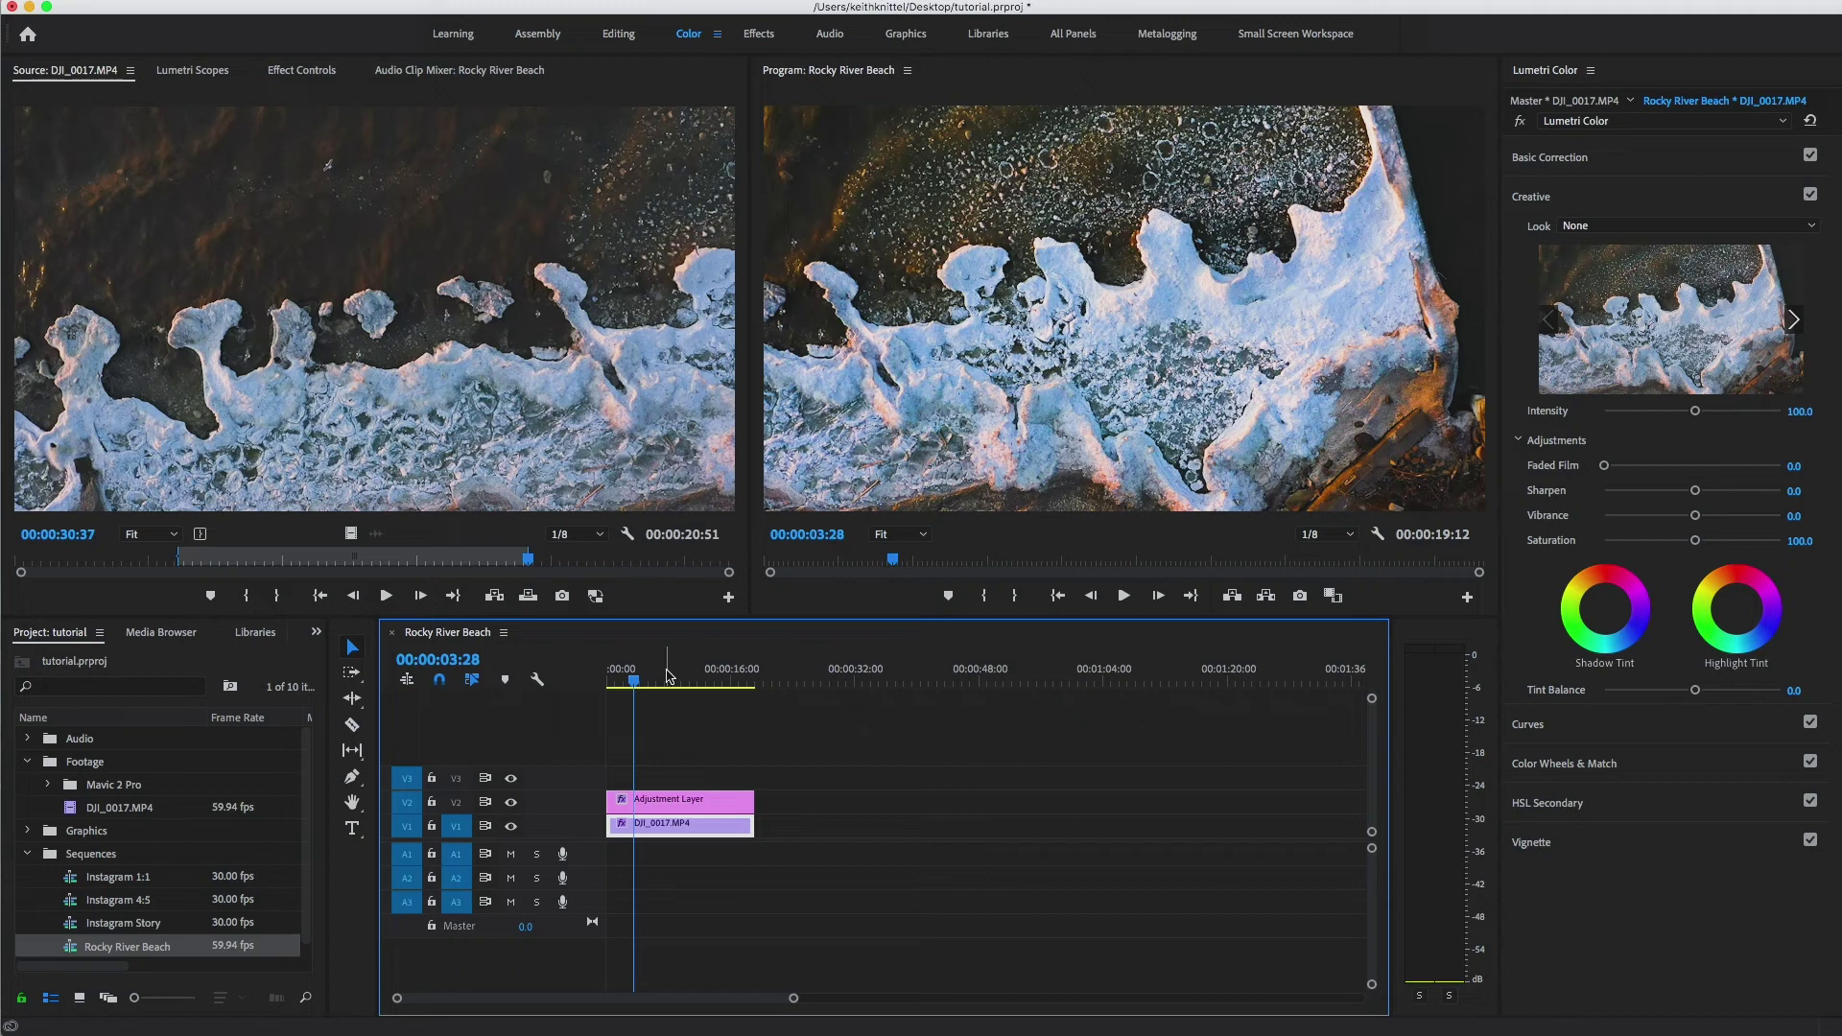
Compare the adjustment layer's Lumetri grade off and on, then select both the adjustment layer and drone clip
left_click(715, 800)
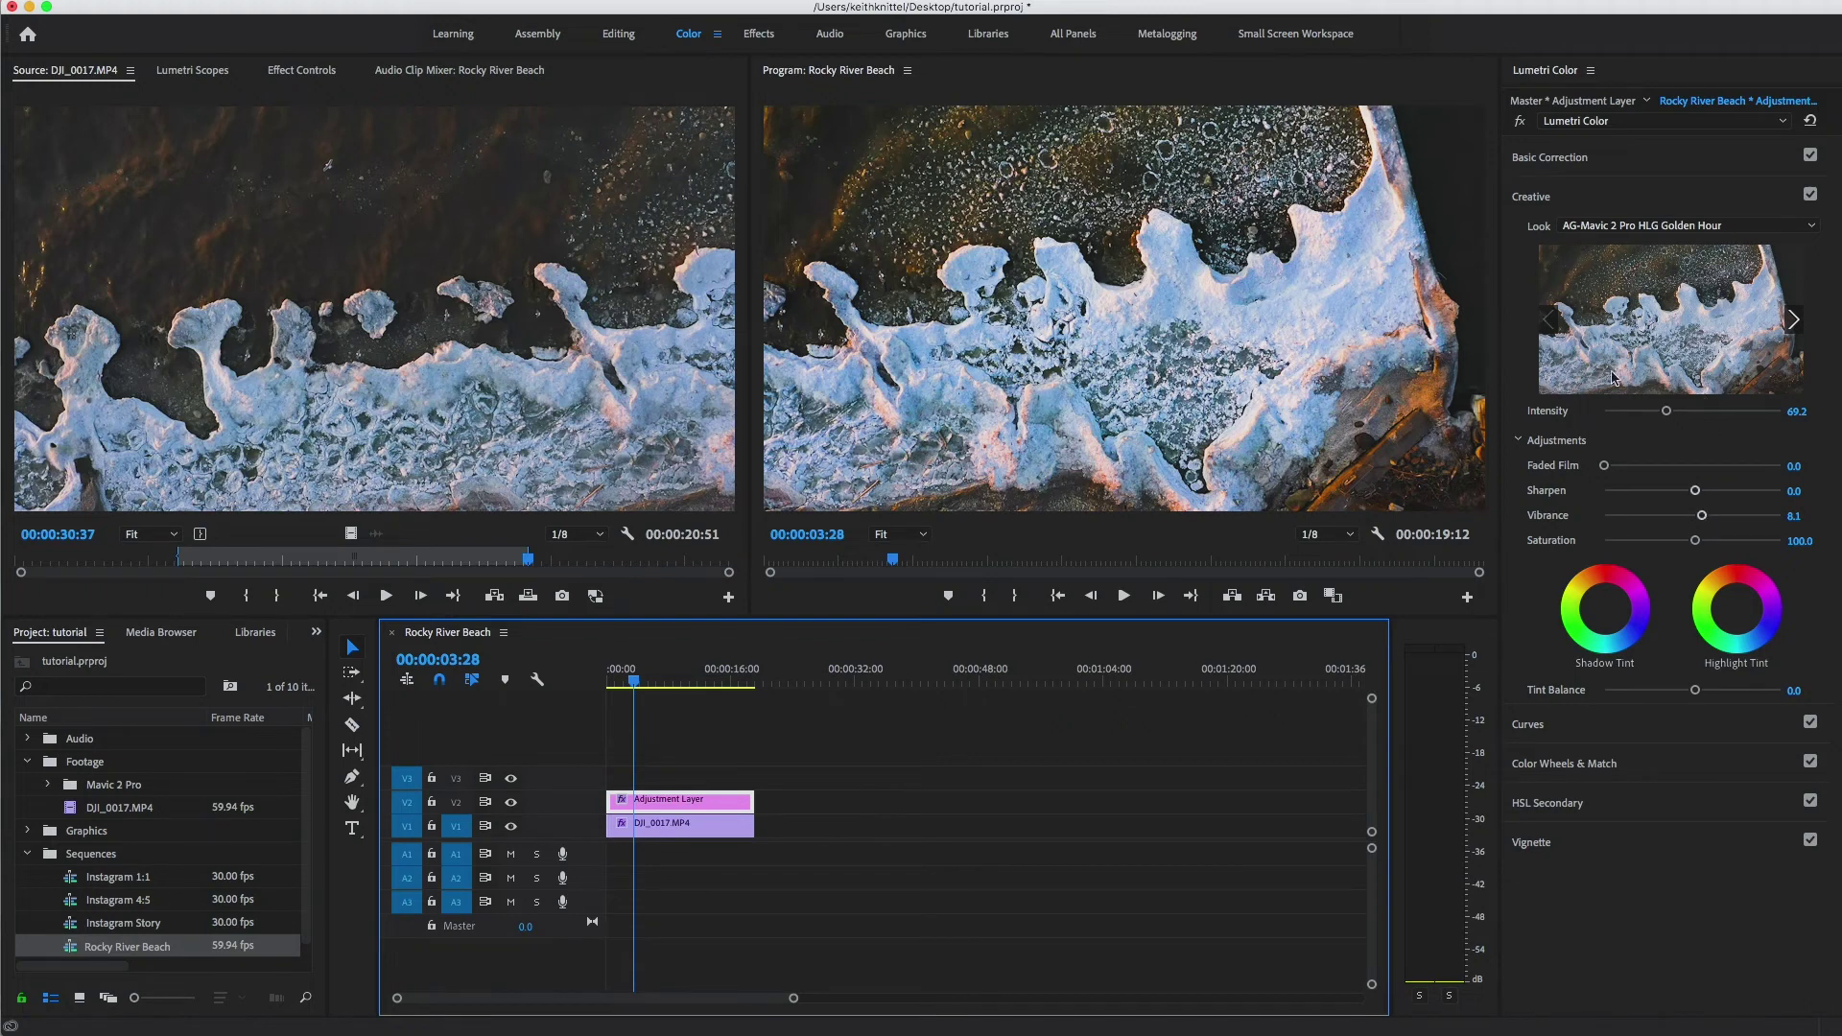
left_click(1519, 122)
left_click(1519, 121)
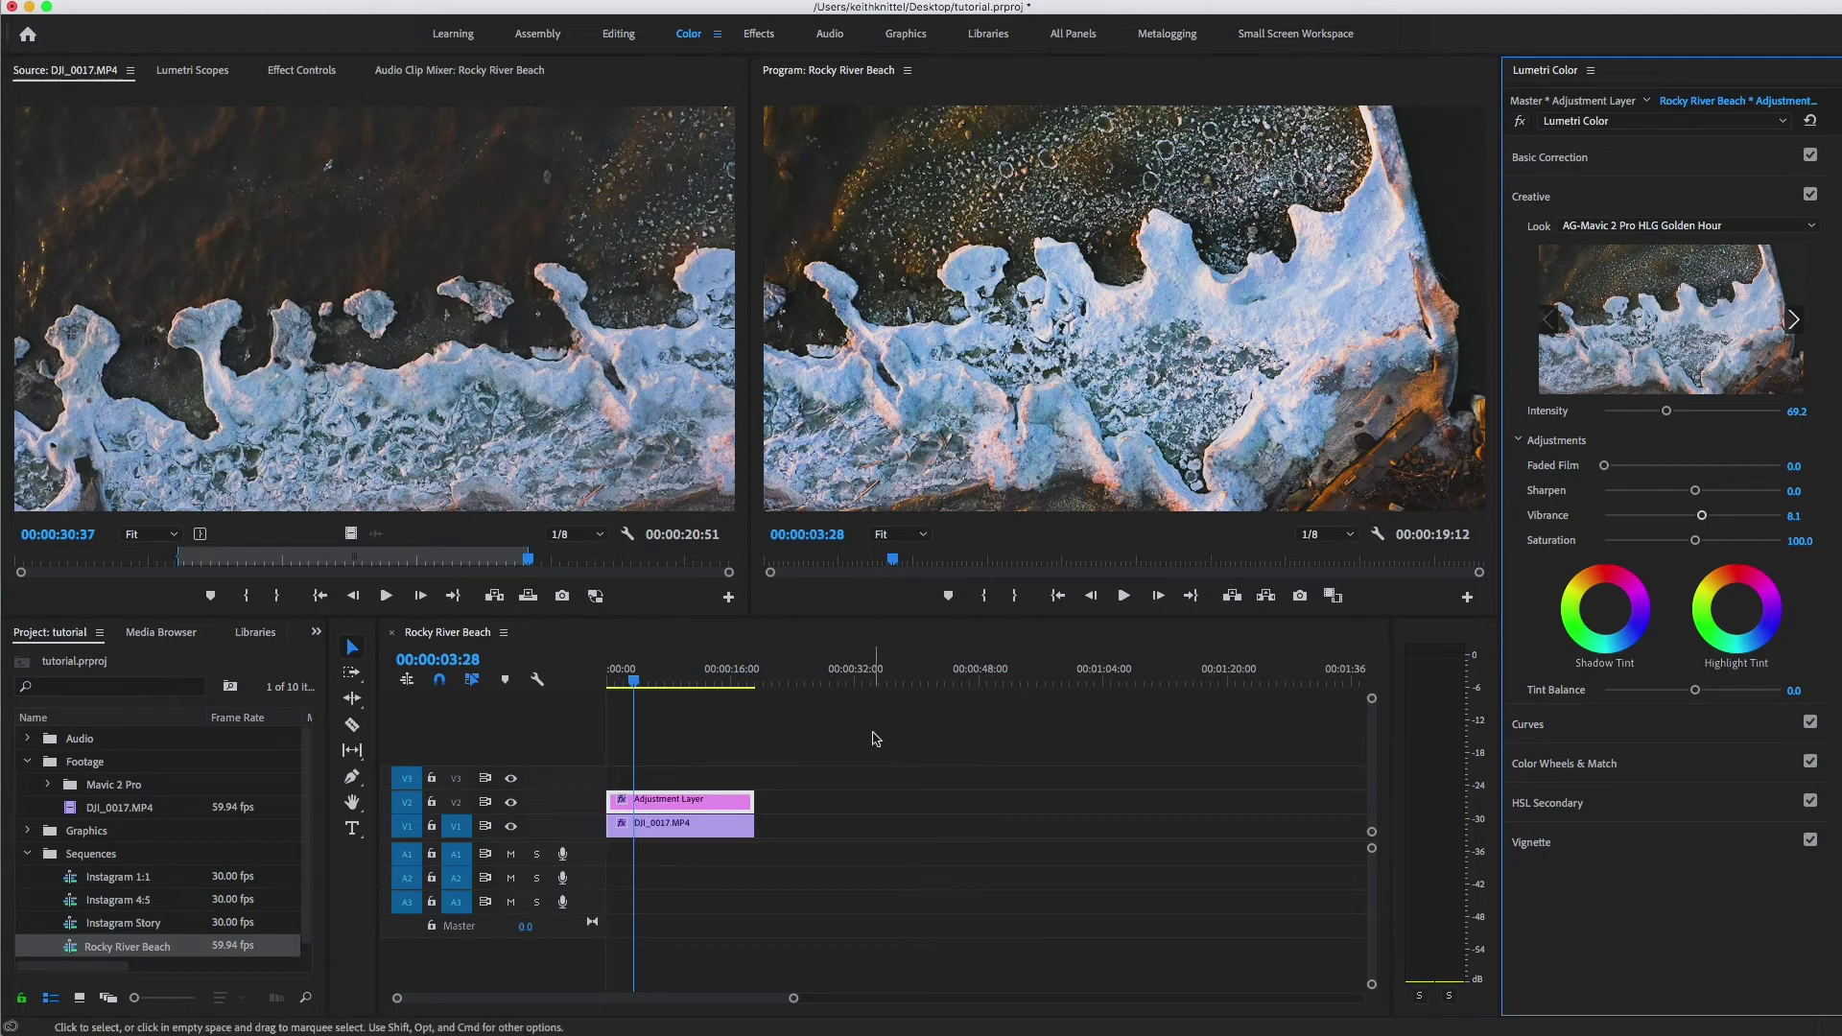
left_click(657, 727)
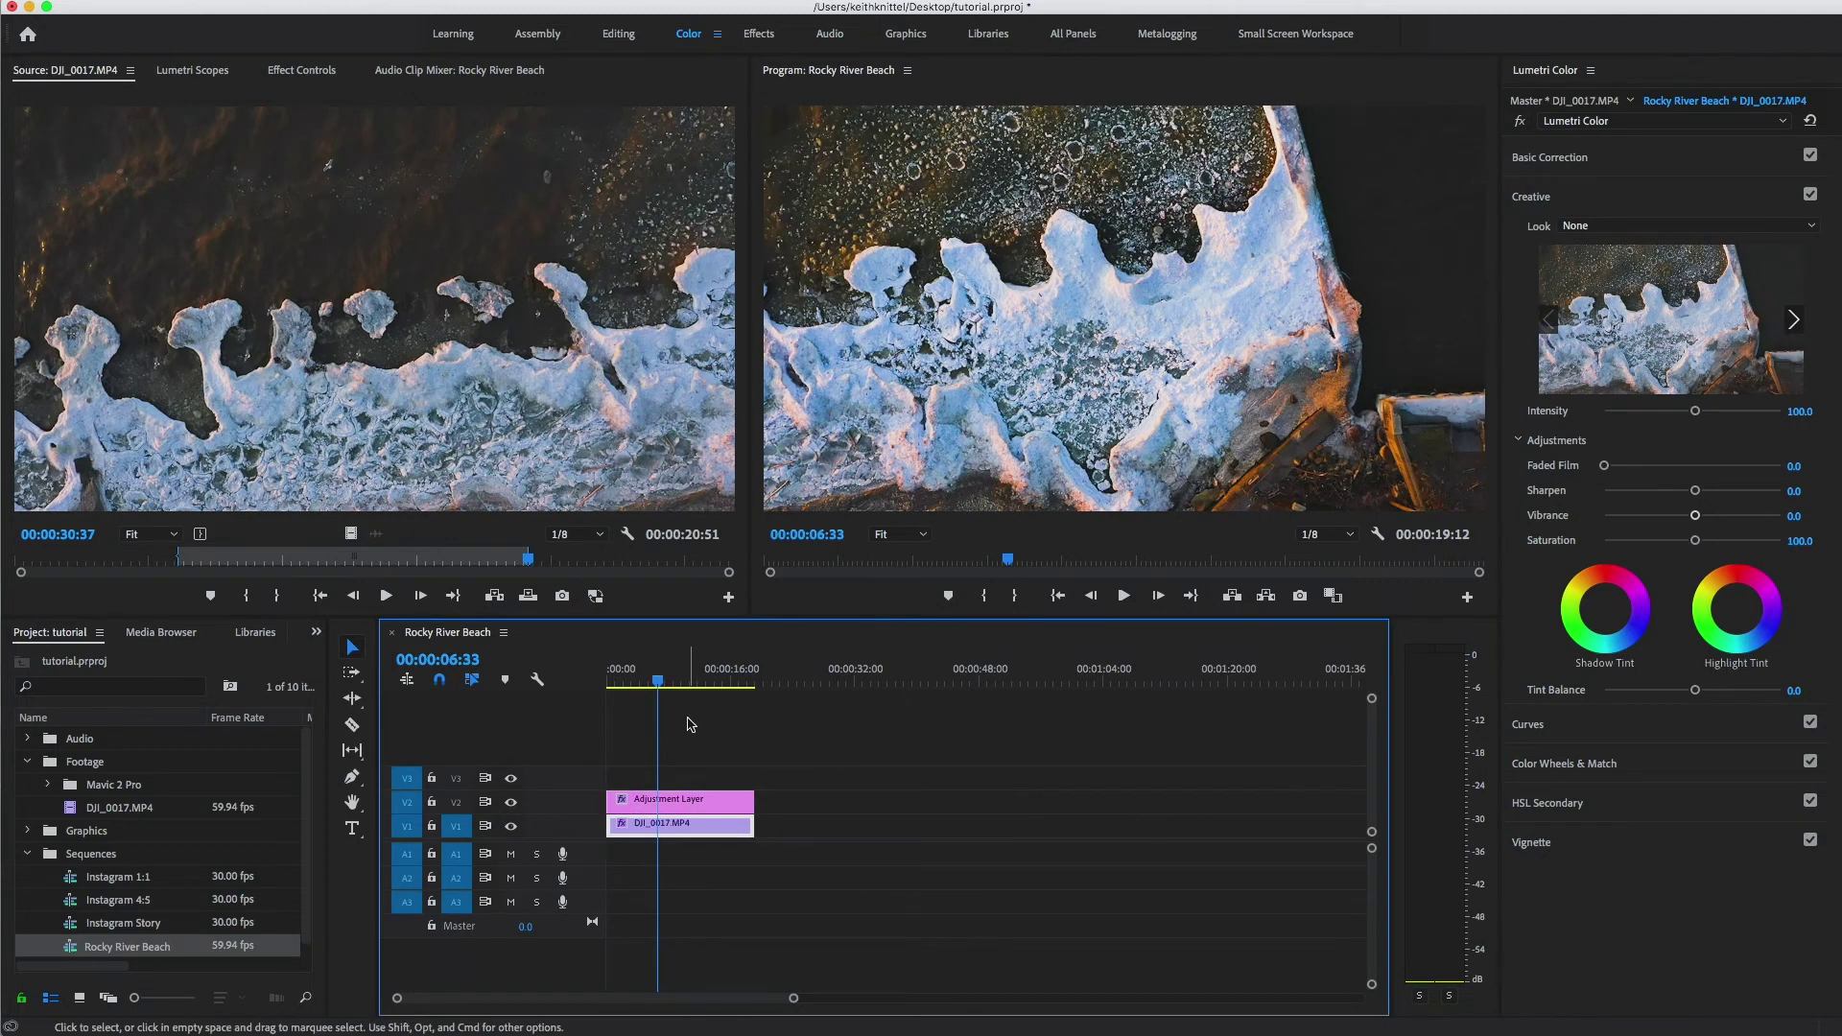
left_click_drag(630, 719, 925, 878)
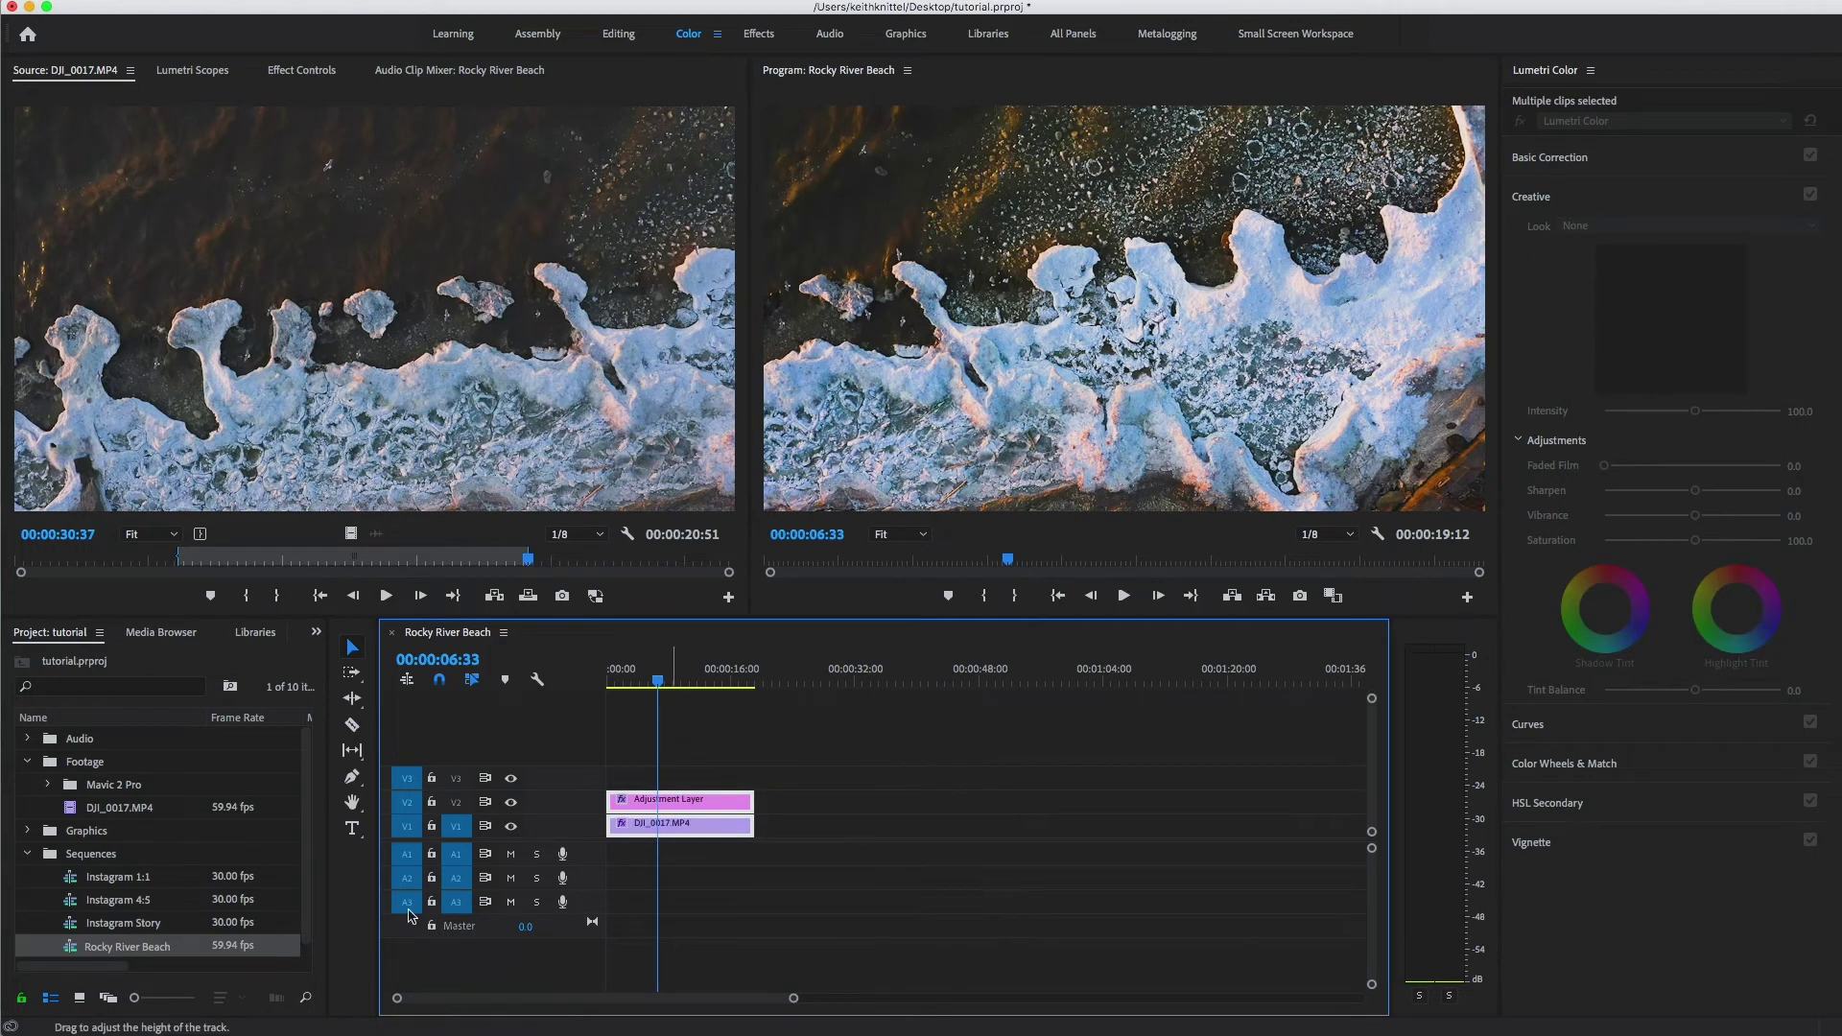
Paste the adjustment layer and DJI_0017.MP4 into Instagram 4:5 and show the clip's Effect Controls
double_click(97, 907)
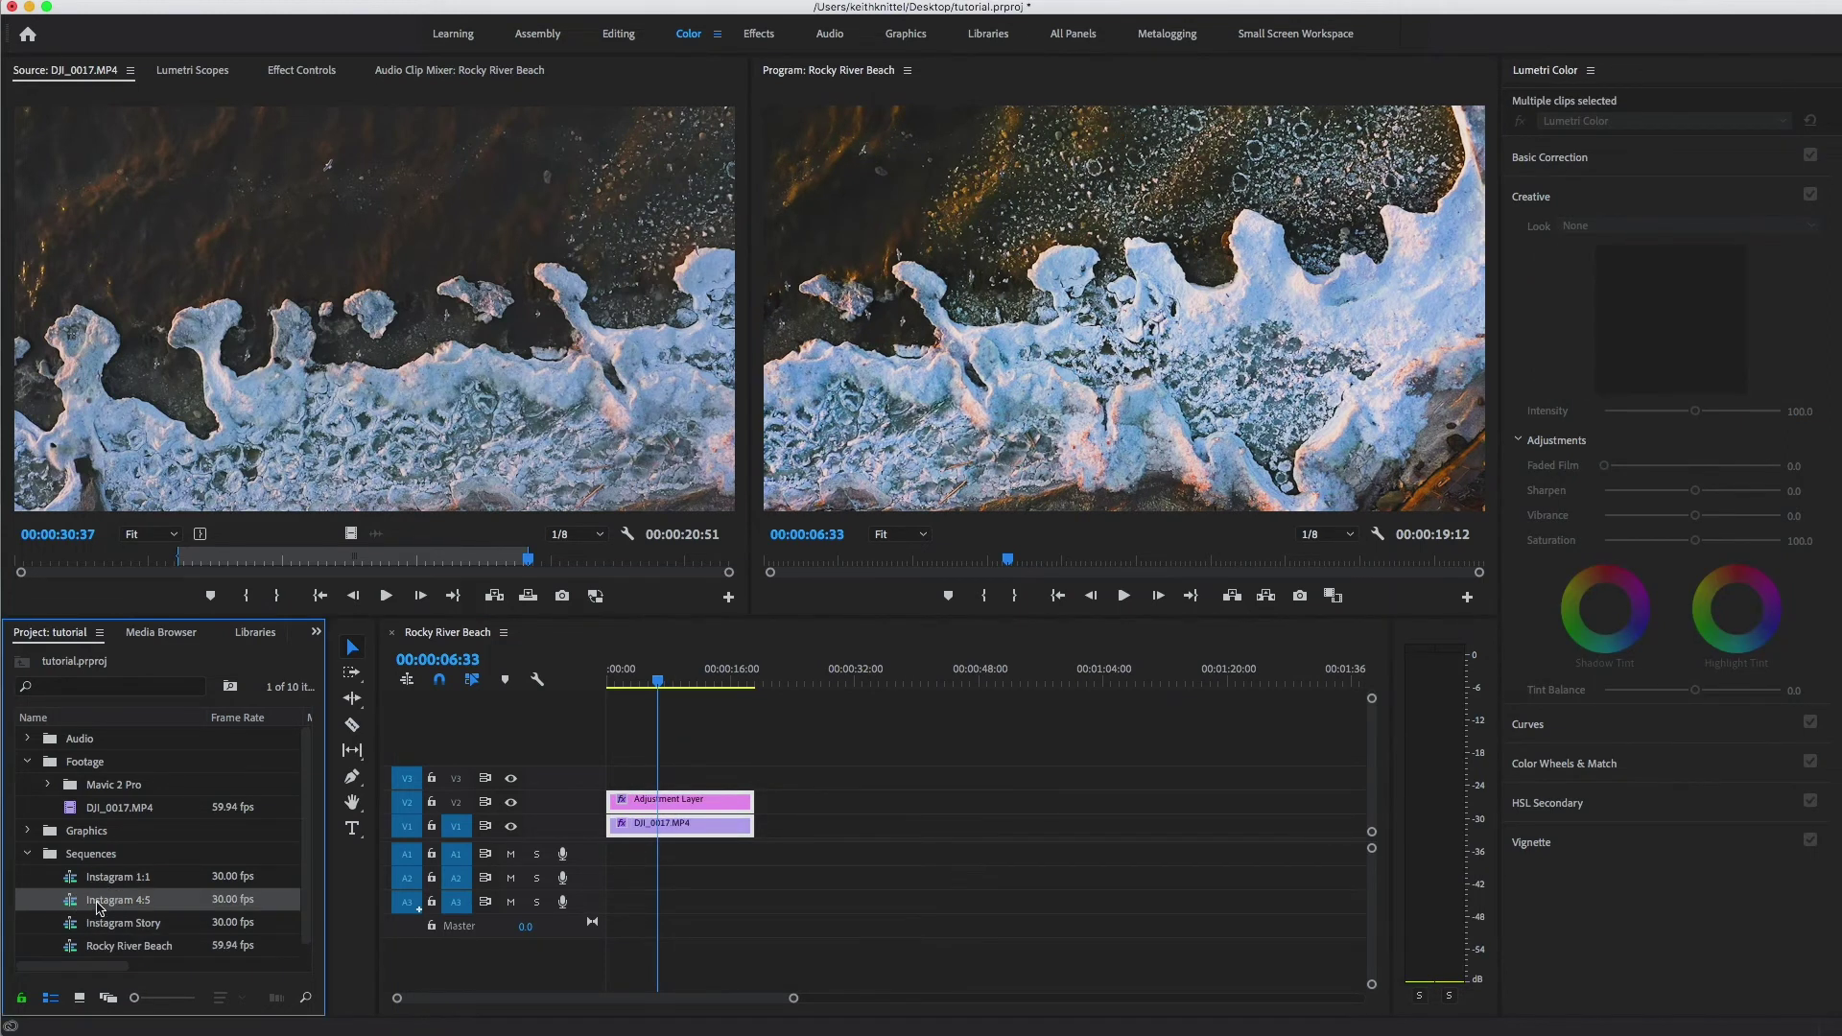
key("super+v")
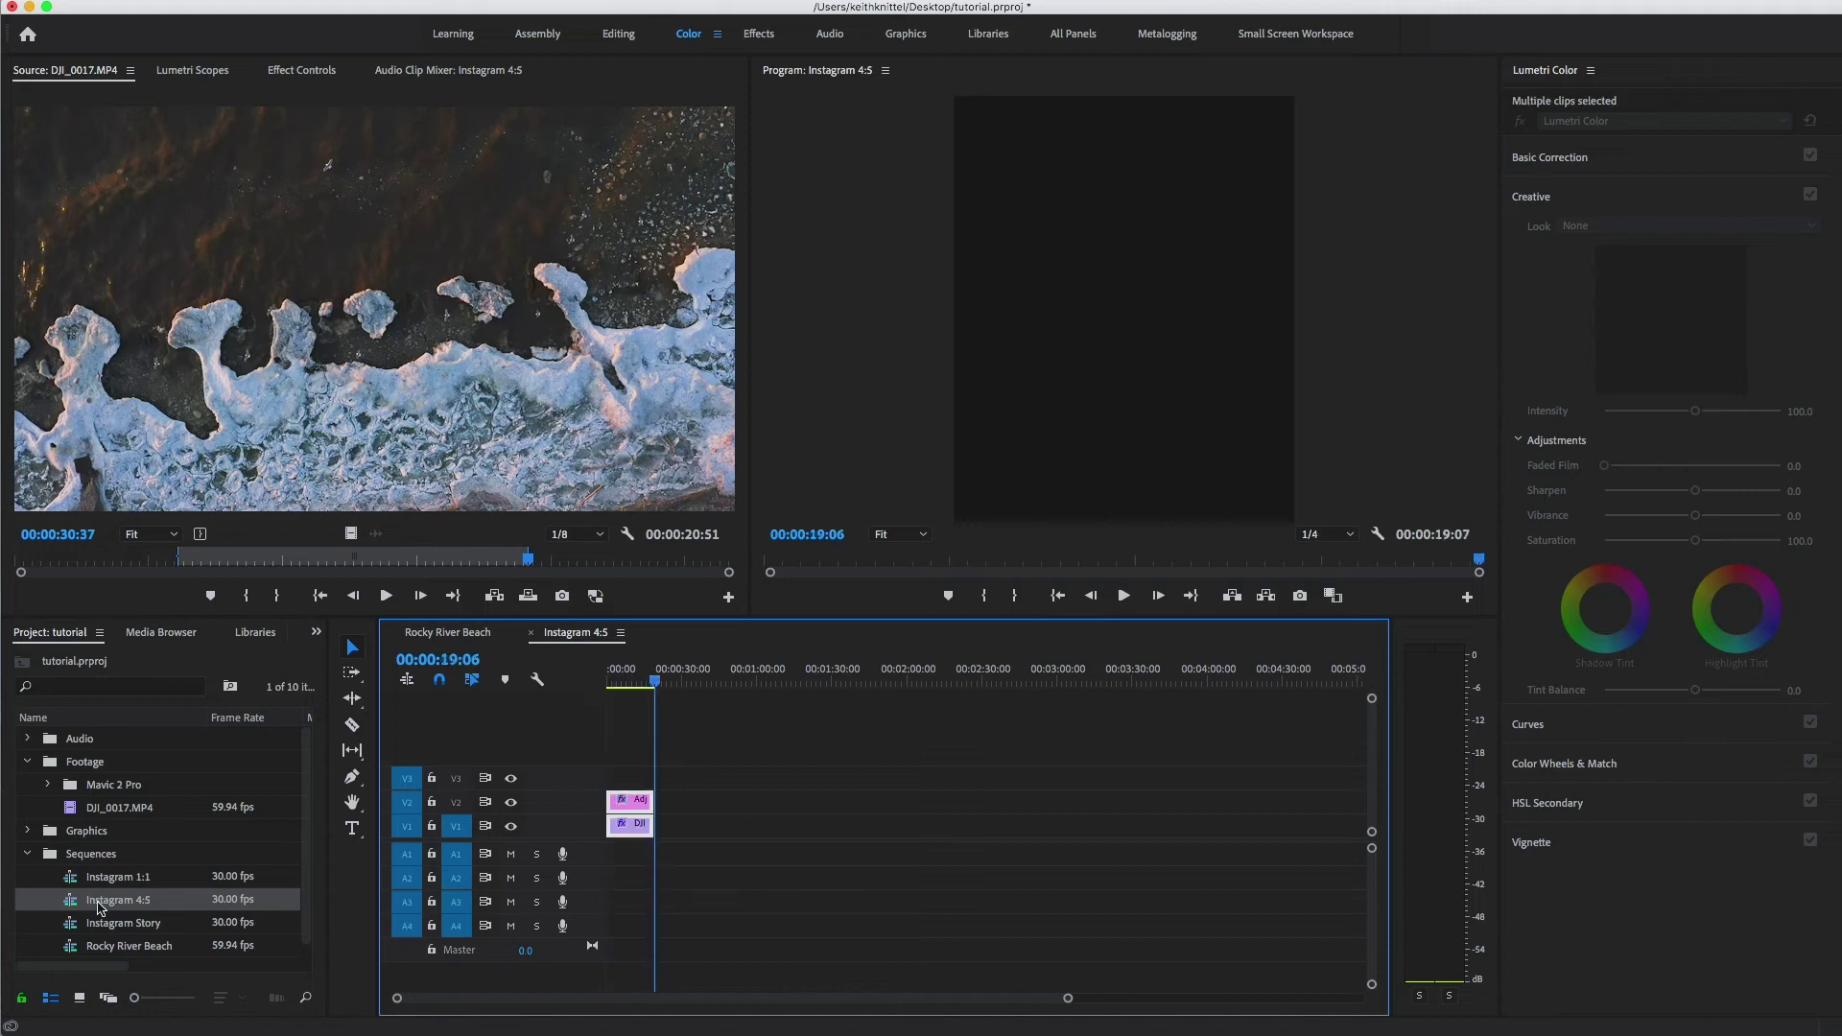
left_click(628, 826)
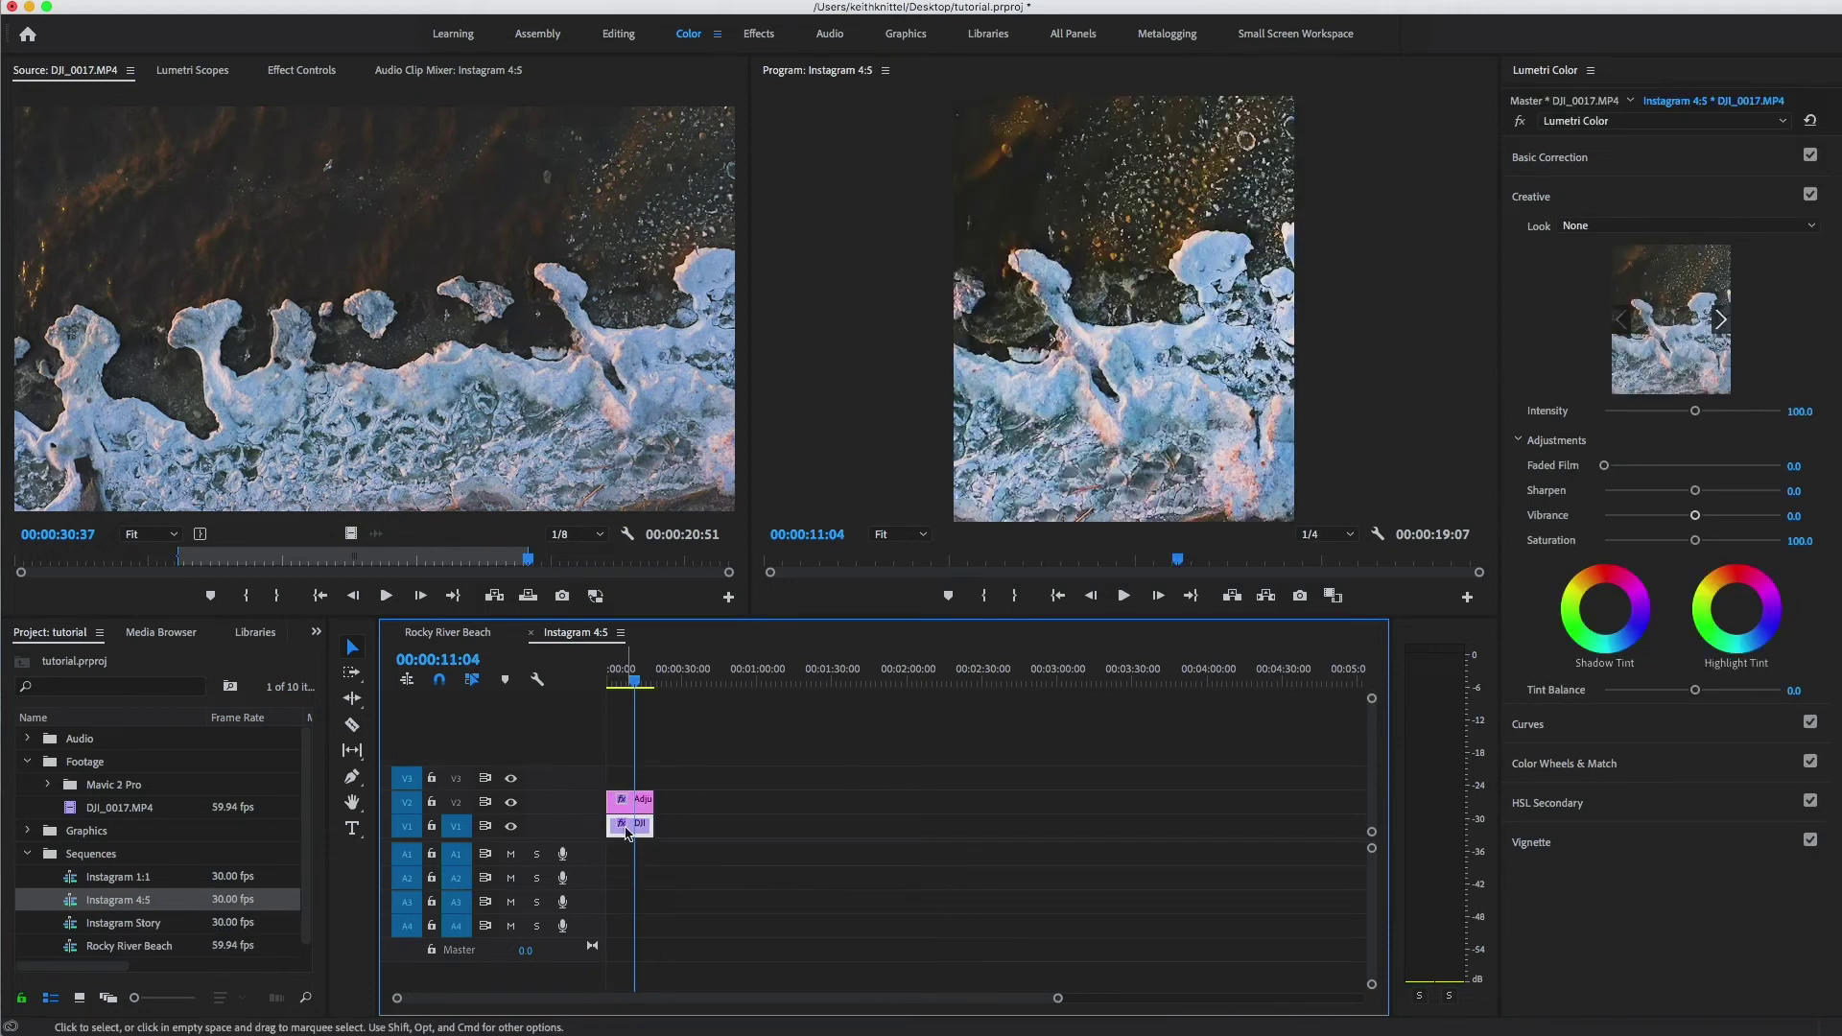
double_click(628, 827)
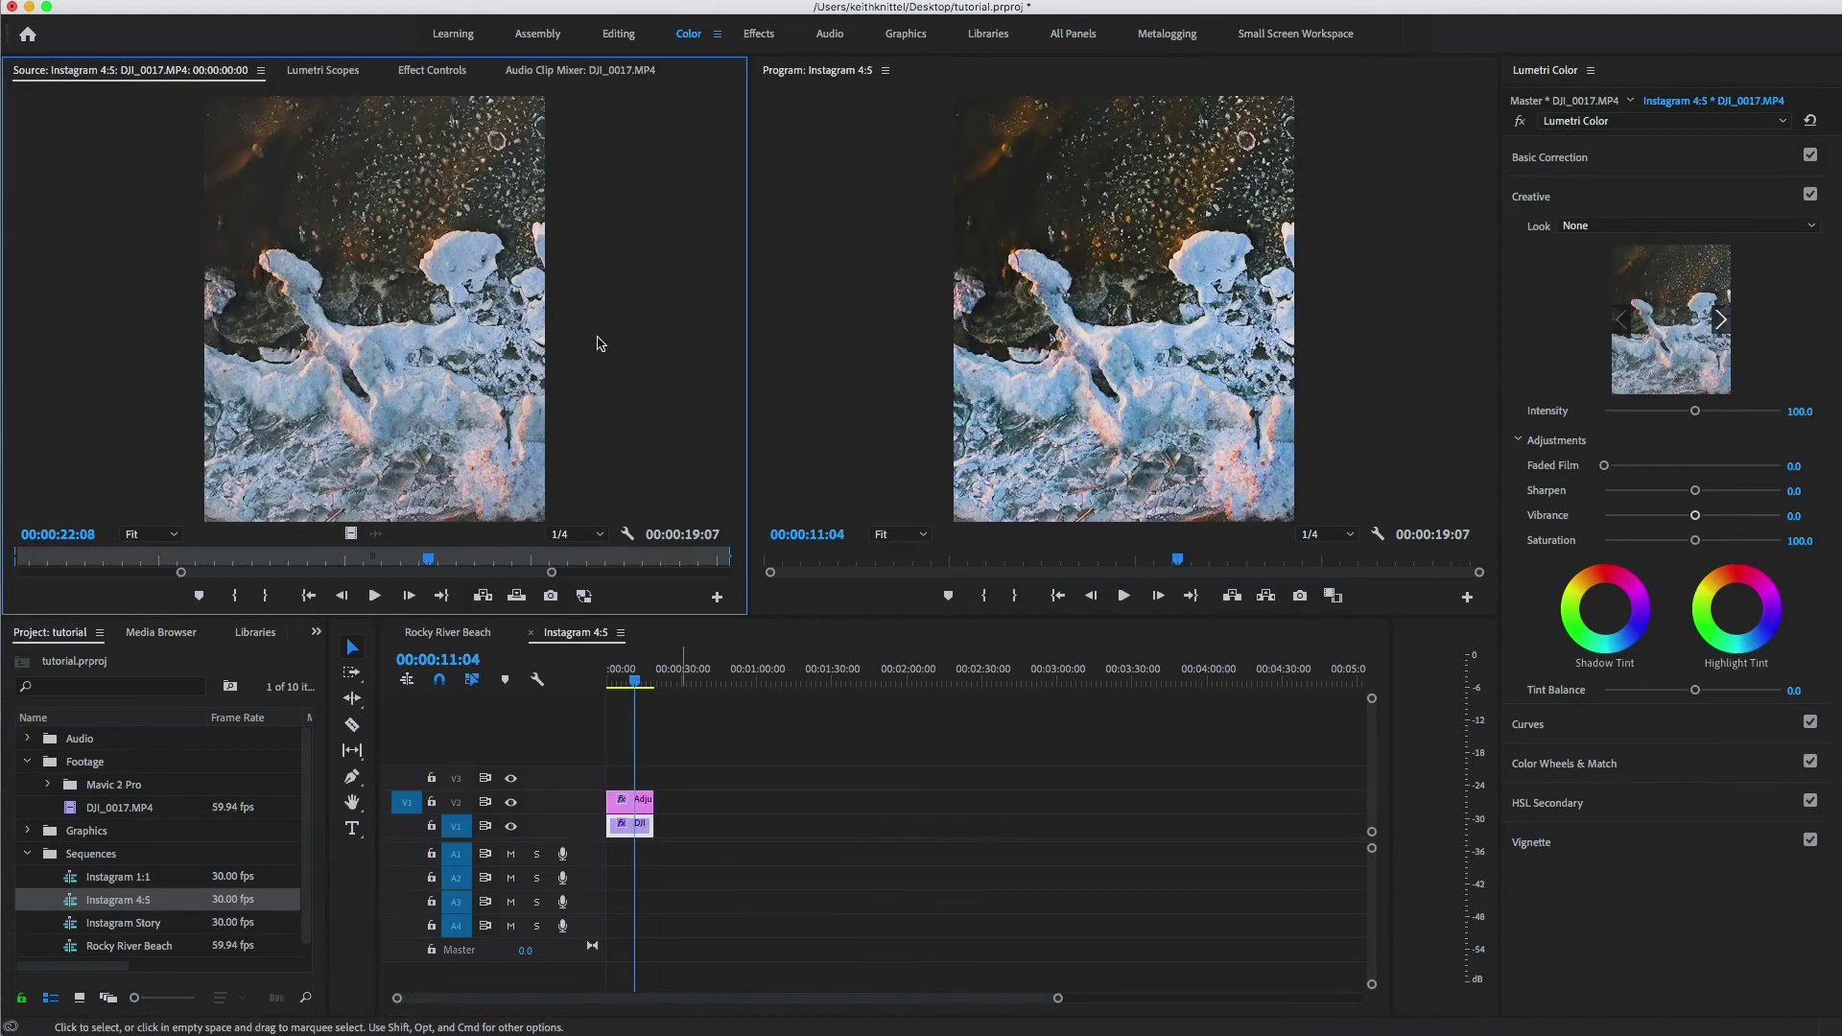
left_click(433, 71)
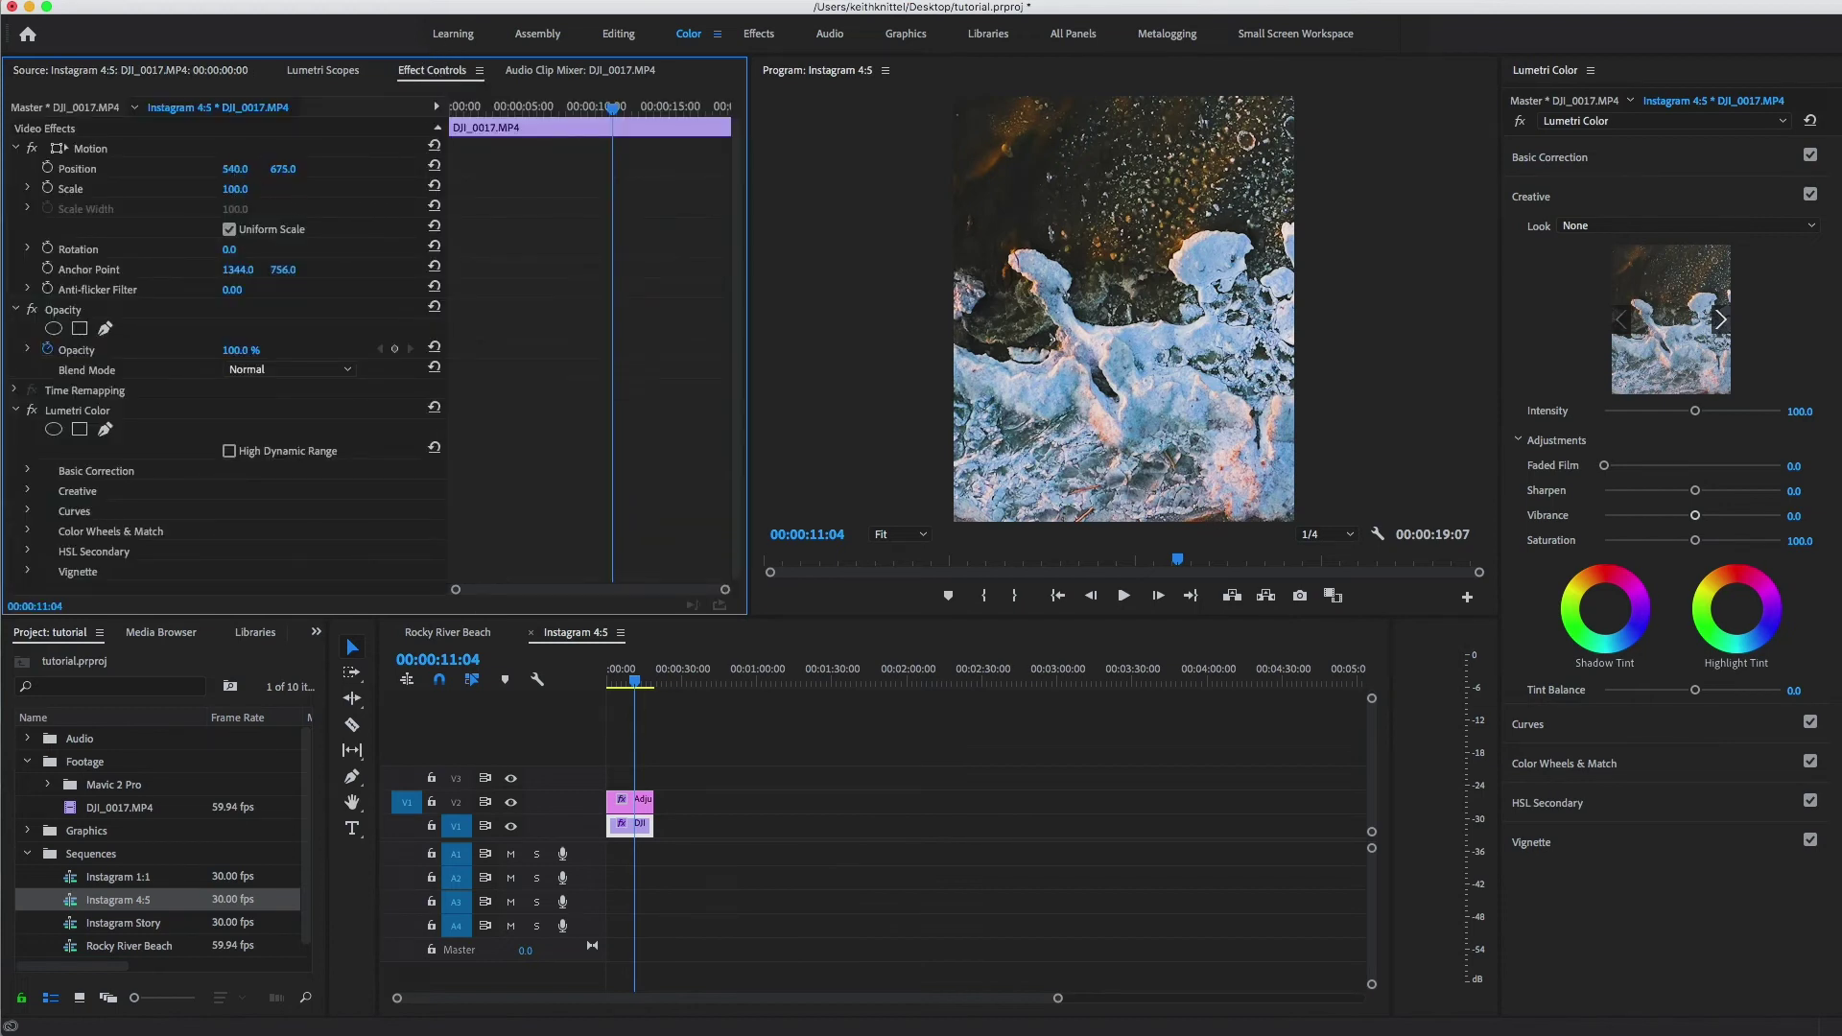
Scale the drone clip to 93 and move the playhead to 00:00:07:09
left_click_drag(234, 189, 221, 189)
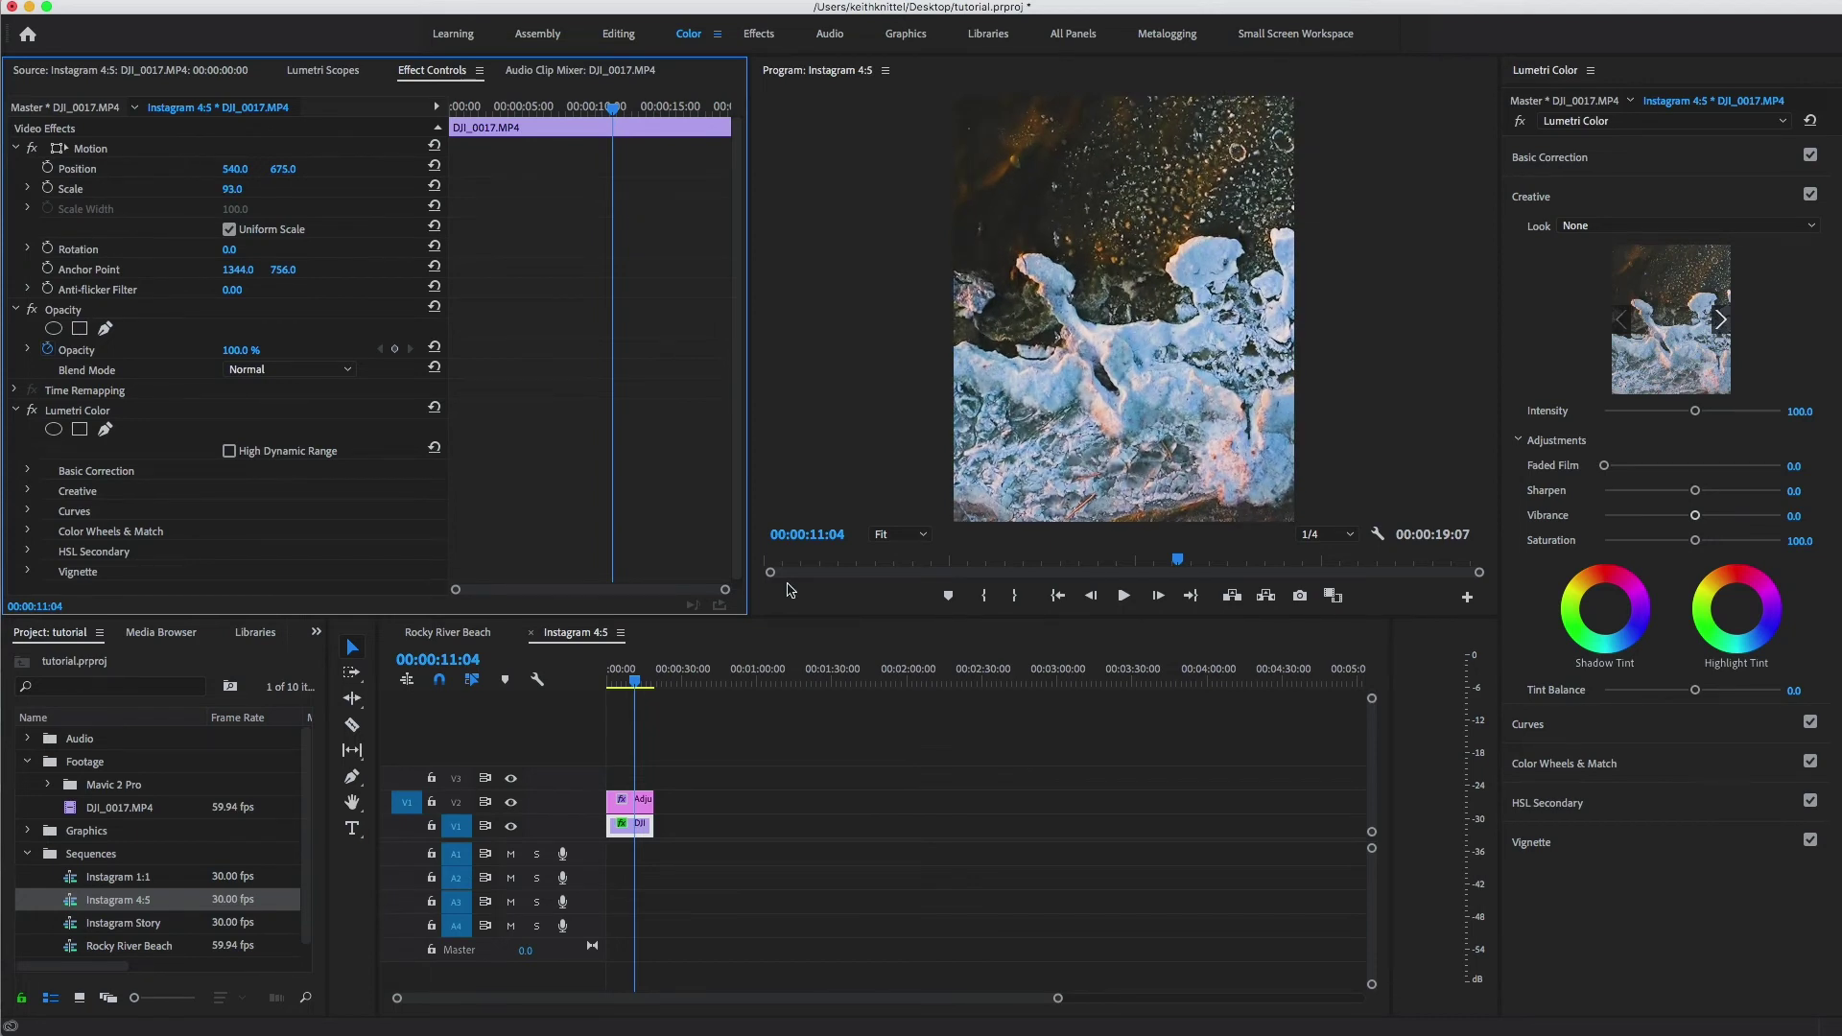
left_click(734, 767)
left_click(628, 684)
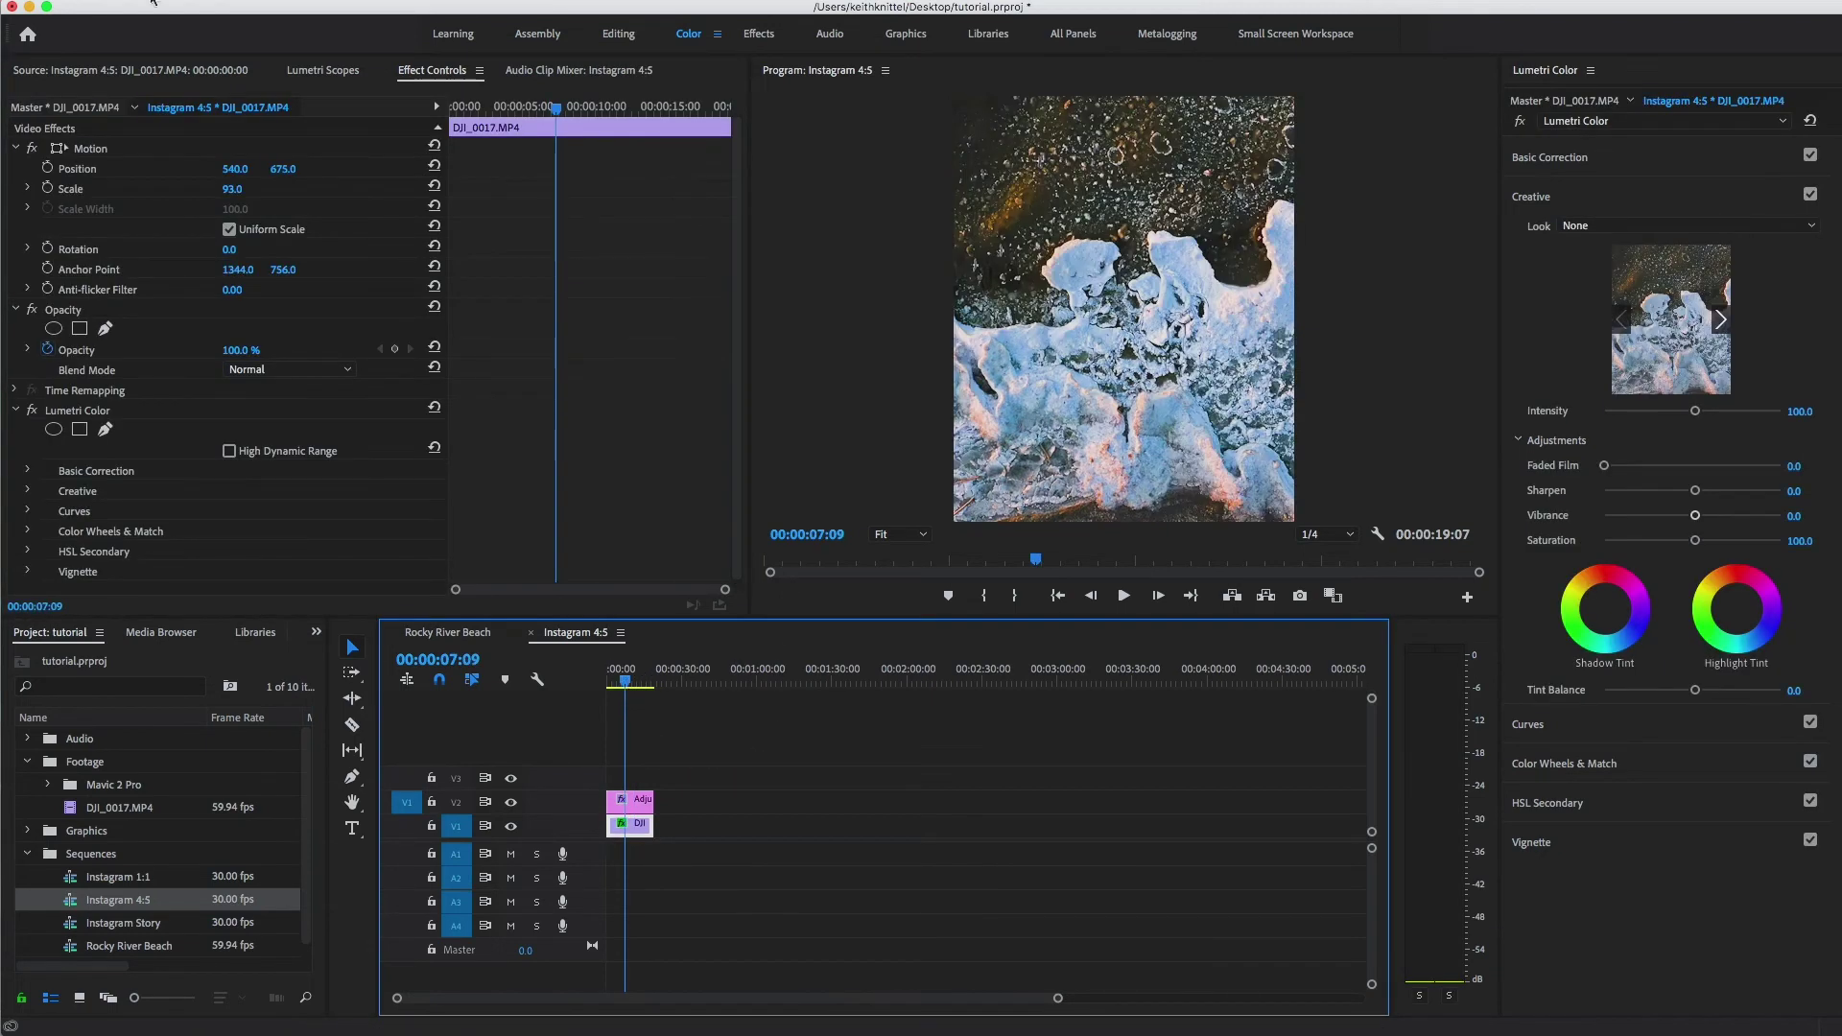
Open the media export settings for the Instagram 4:5 sequence via File > Export > Media
left_click(29, 0)
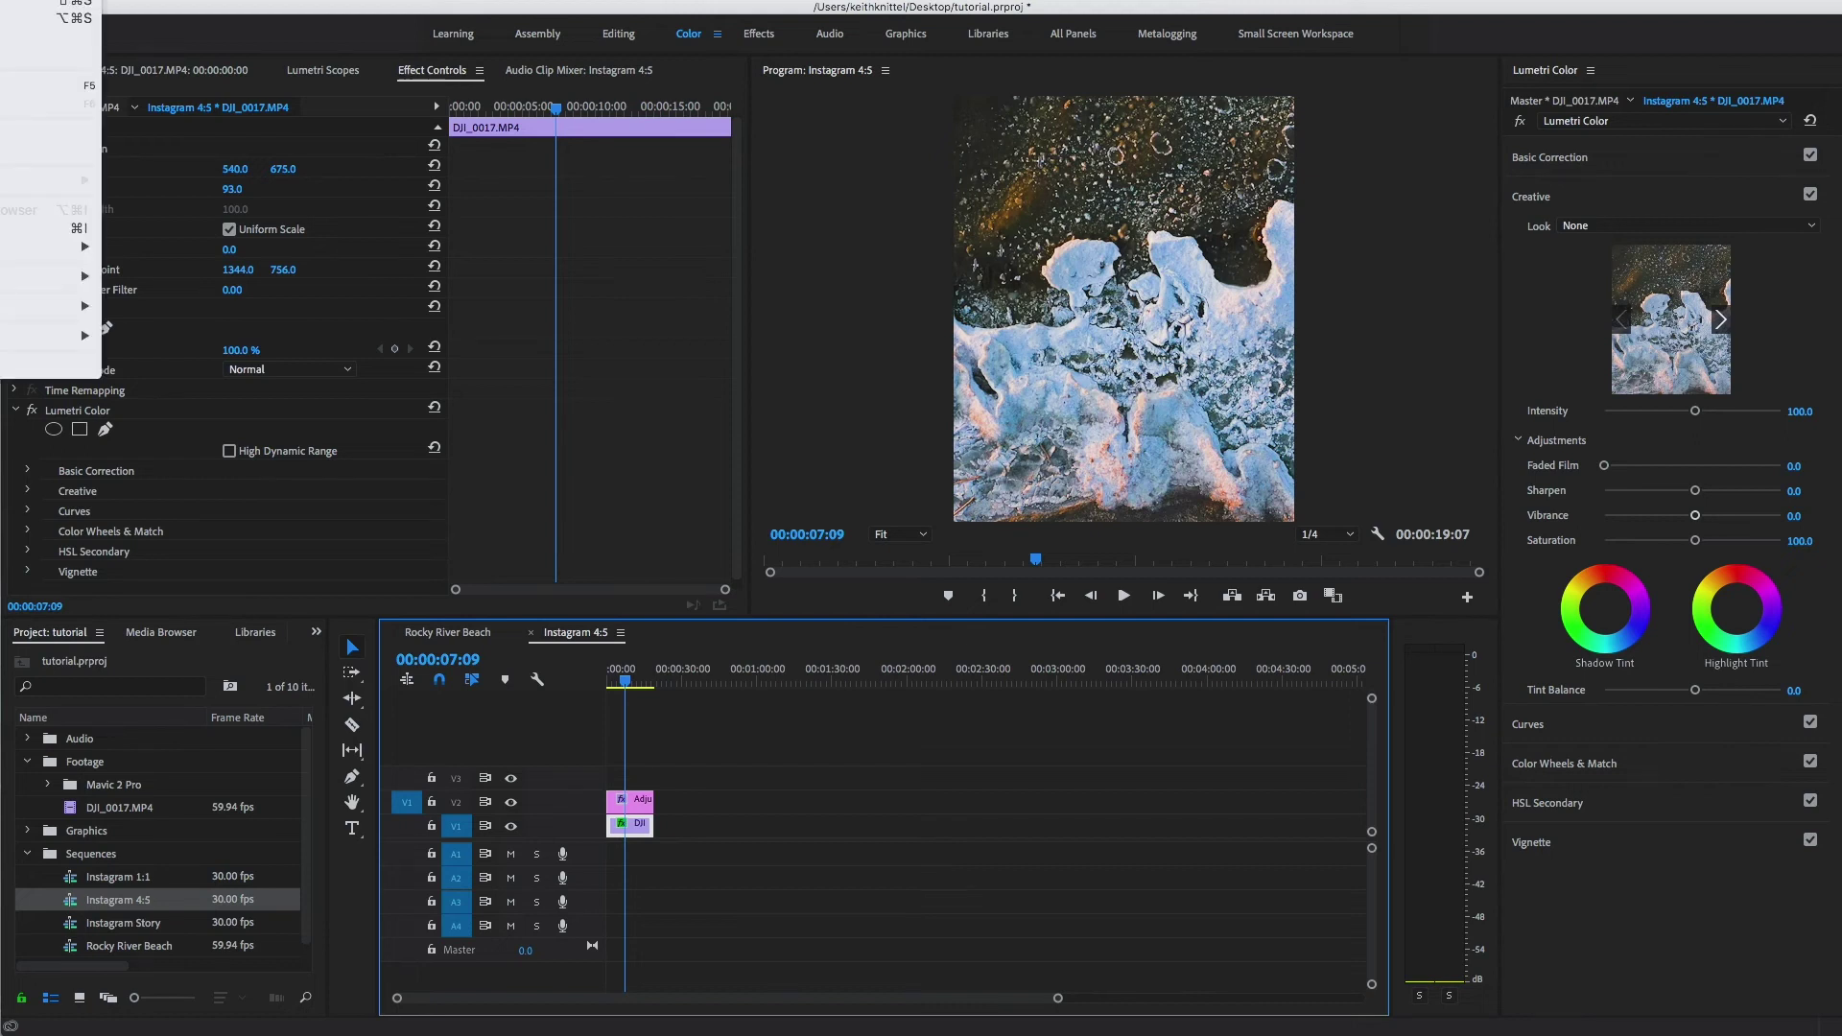
mouse_move(50, 278)
left_click(176, 280)
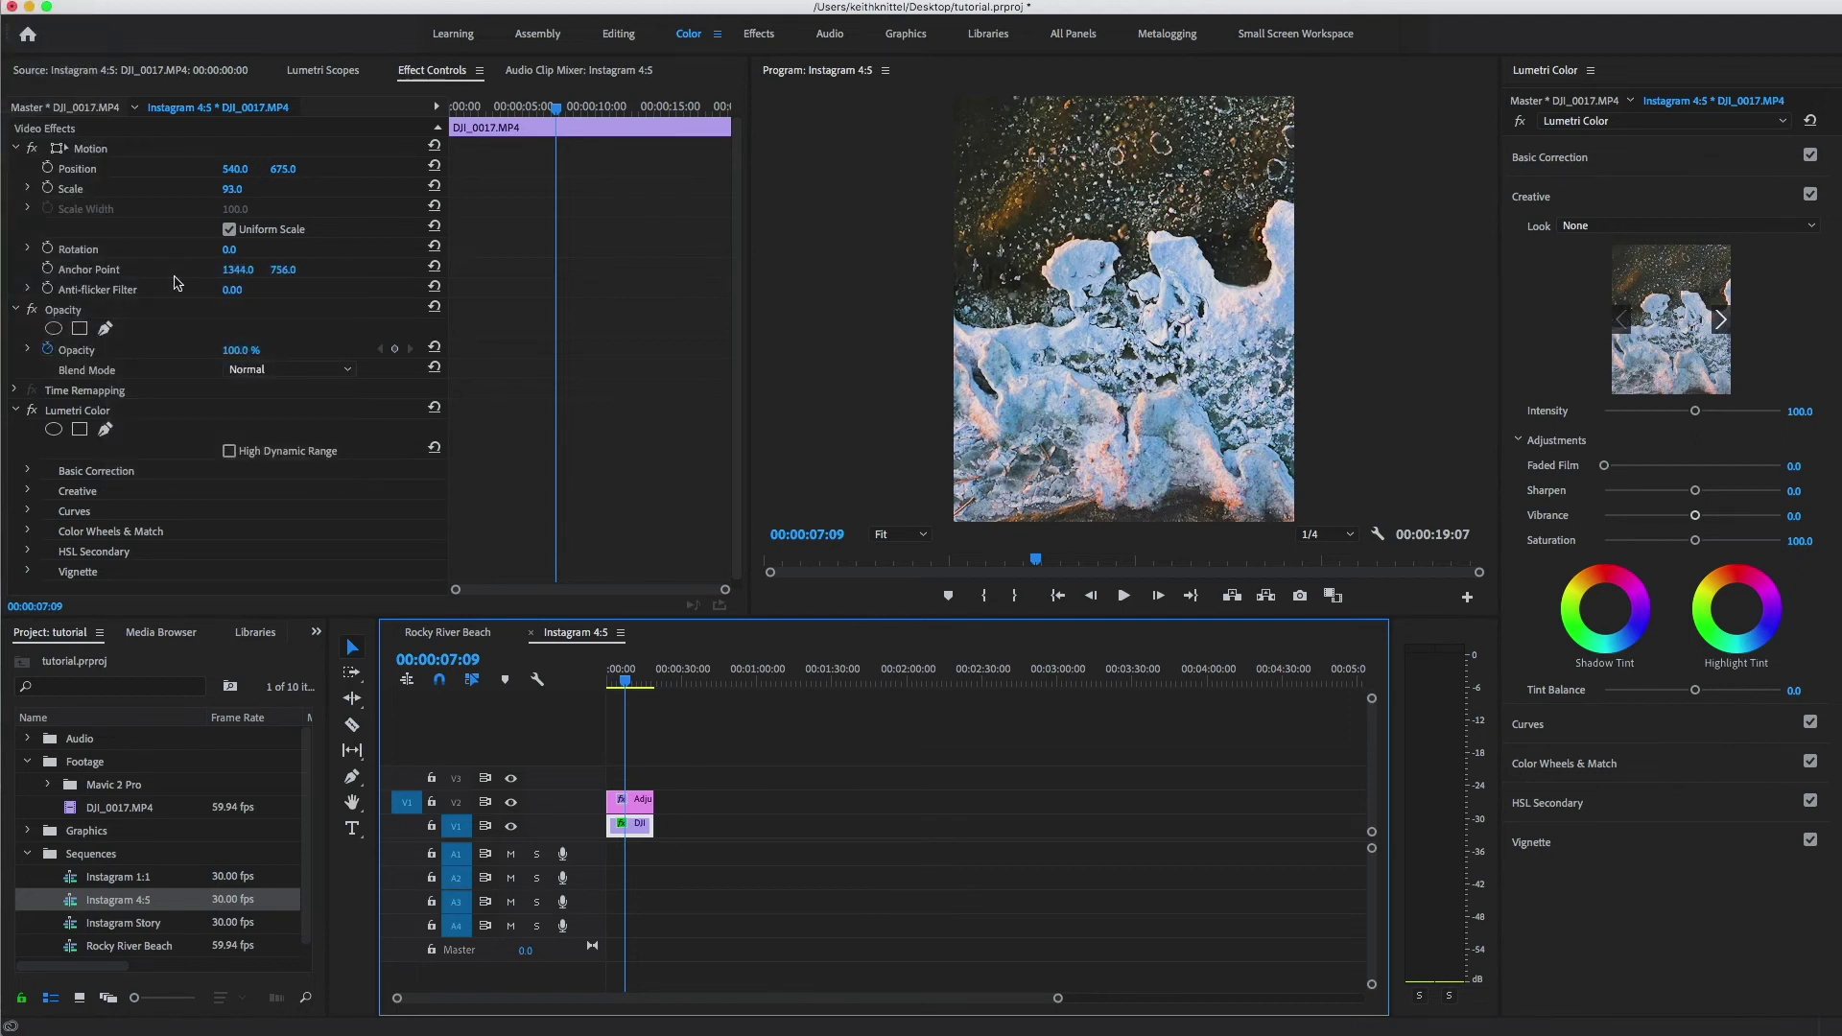
left_click_drag(498, 40, 498, 41)
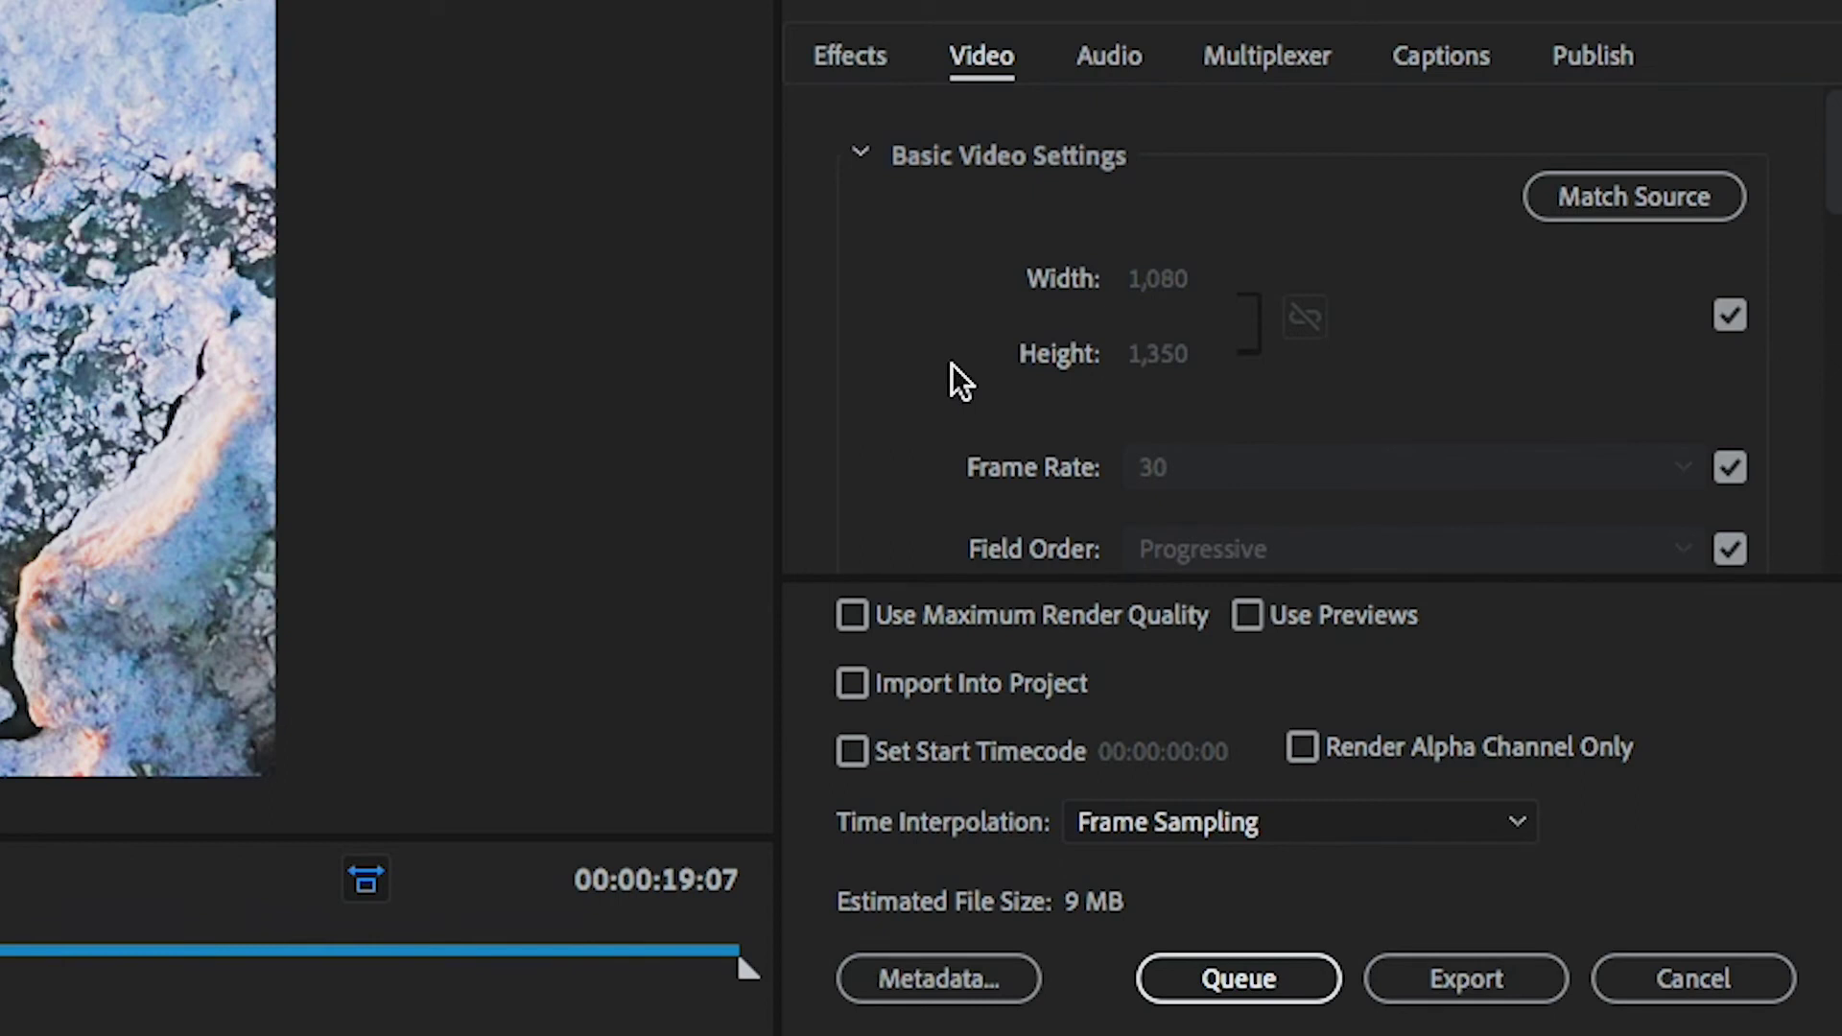
Stop the pixel aspect matching the source and set it to Square Pixels (1.0)
scroll(951, 376, "down", 3)
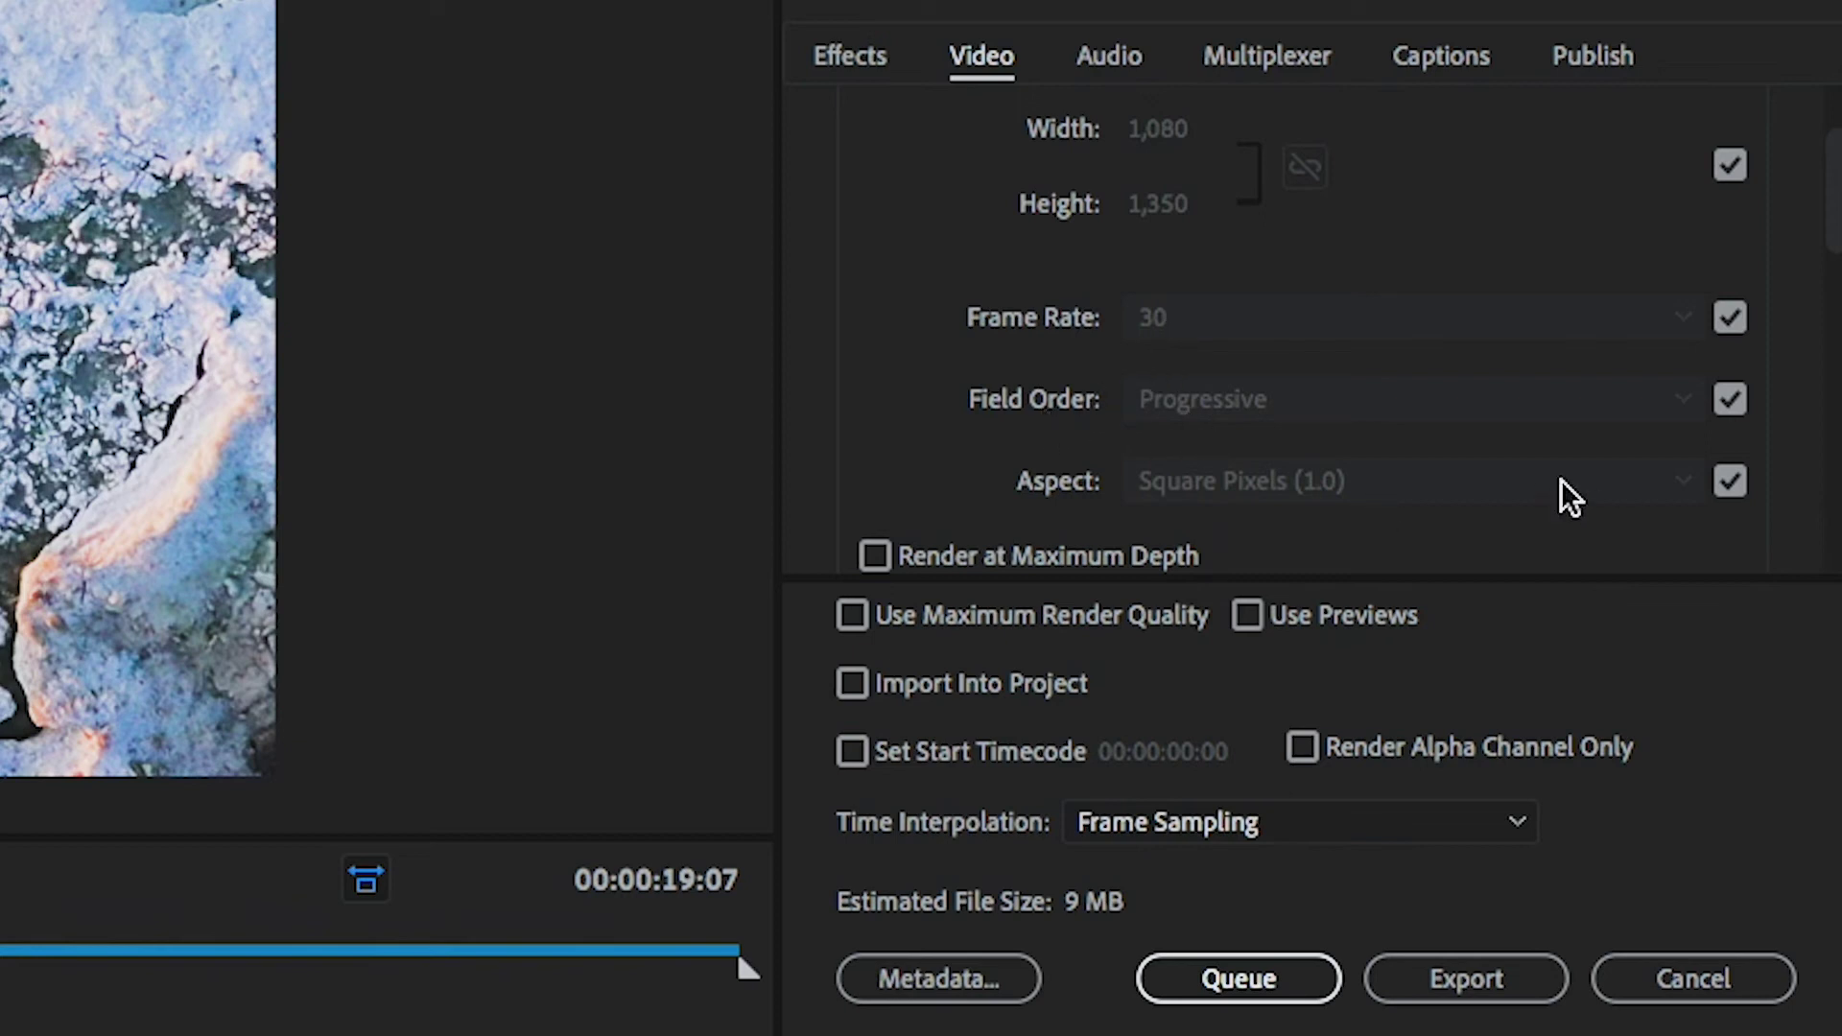
left_click(1730, 482)
left_click(1649, 482)
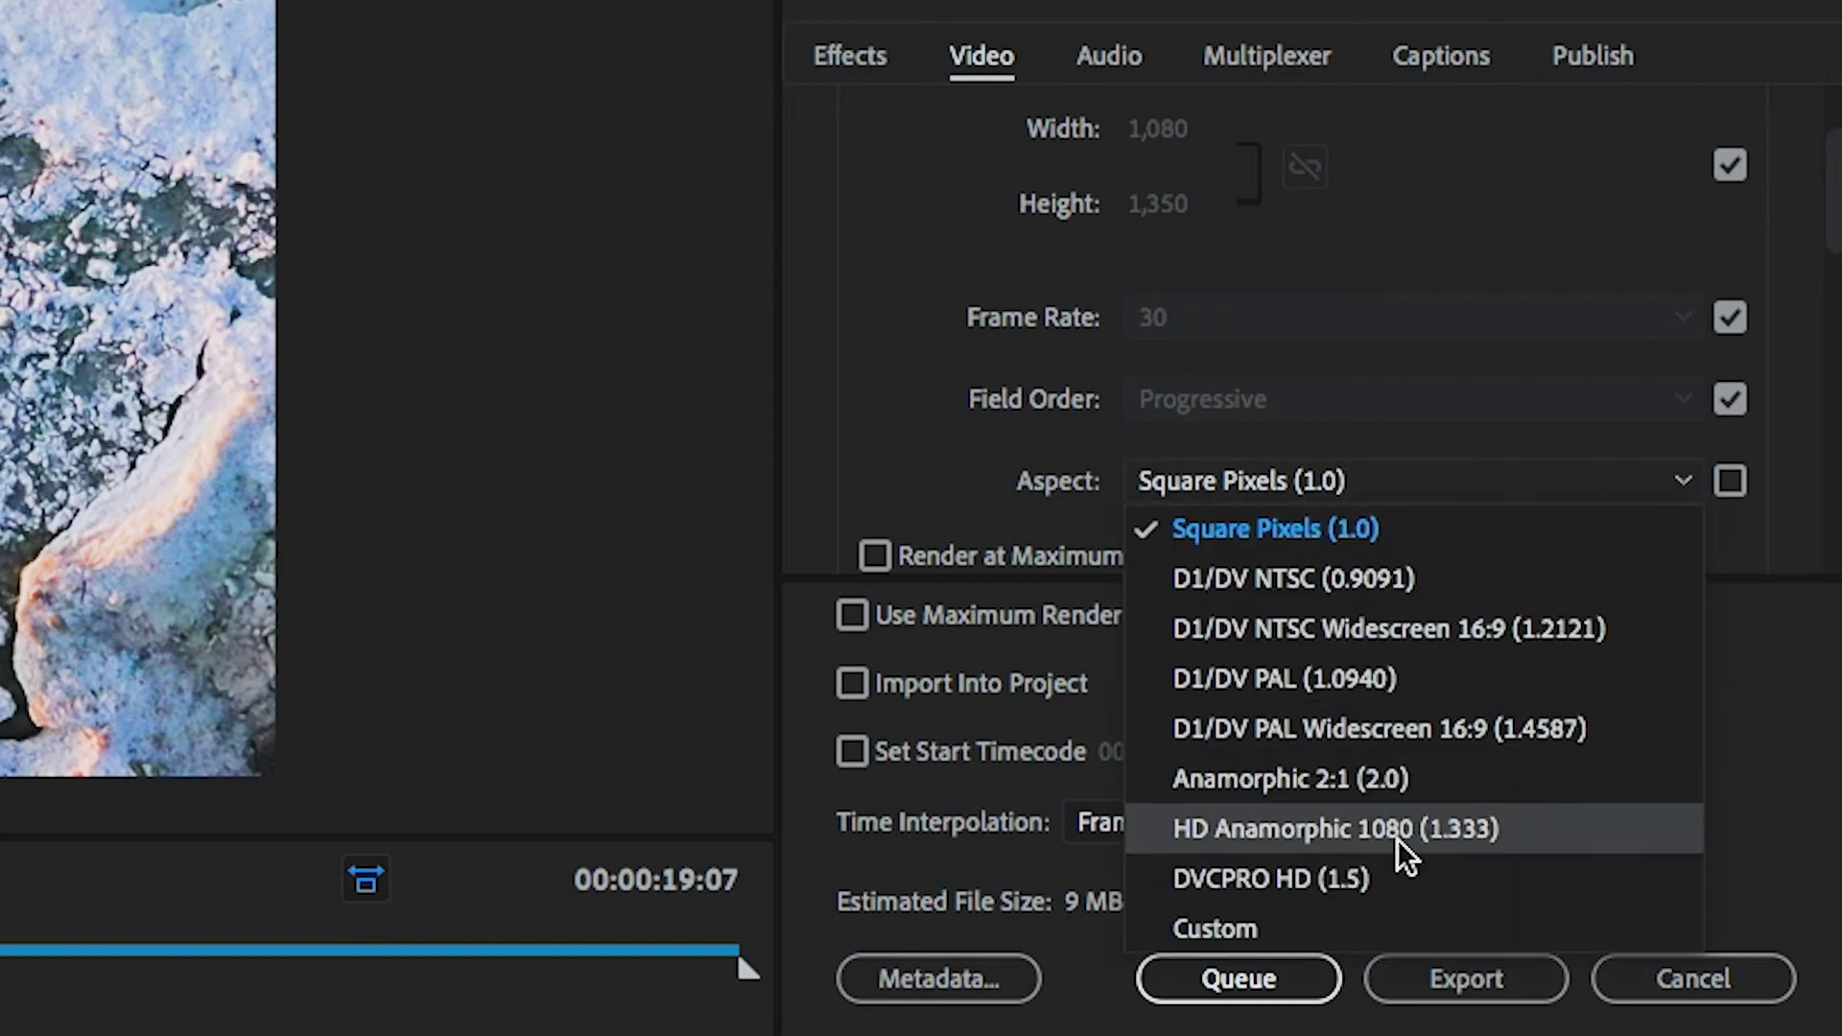
left_click(1390, 528)
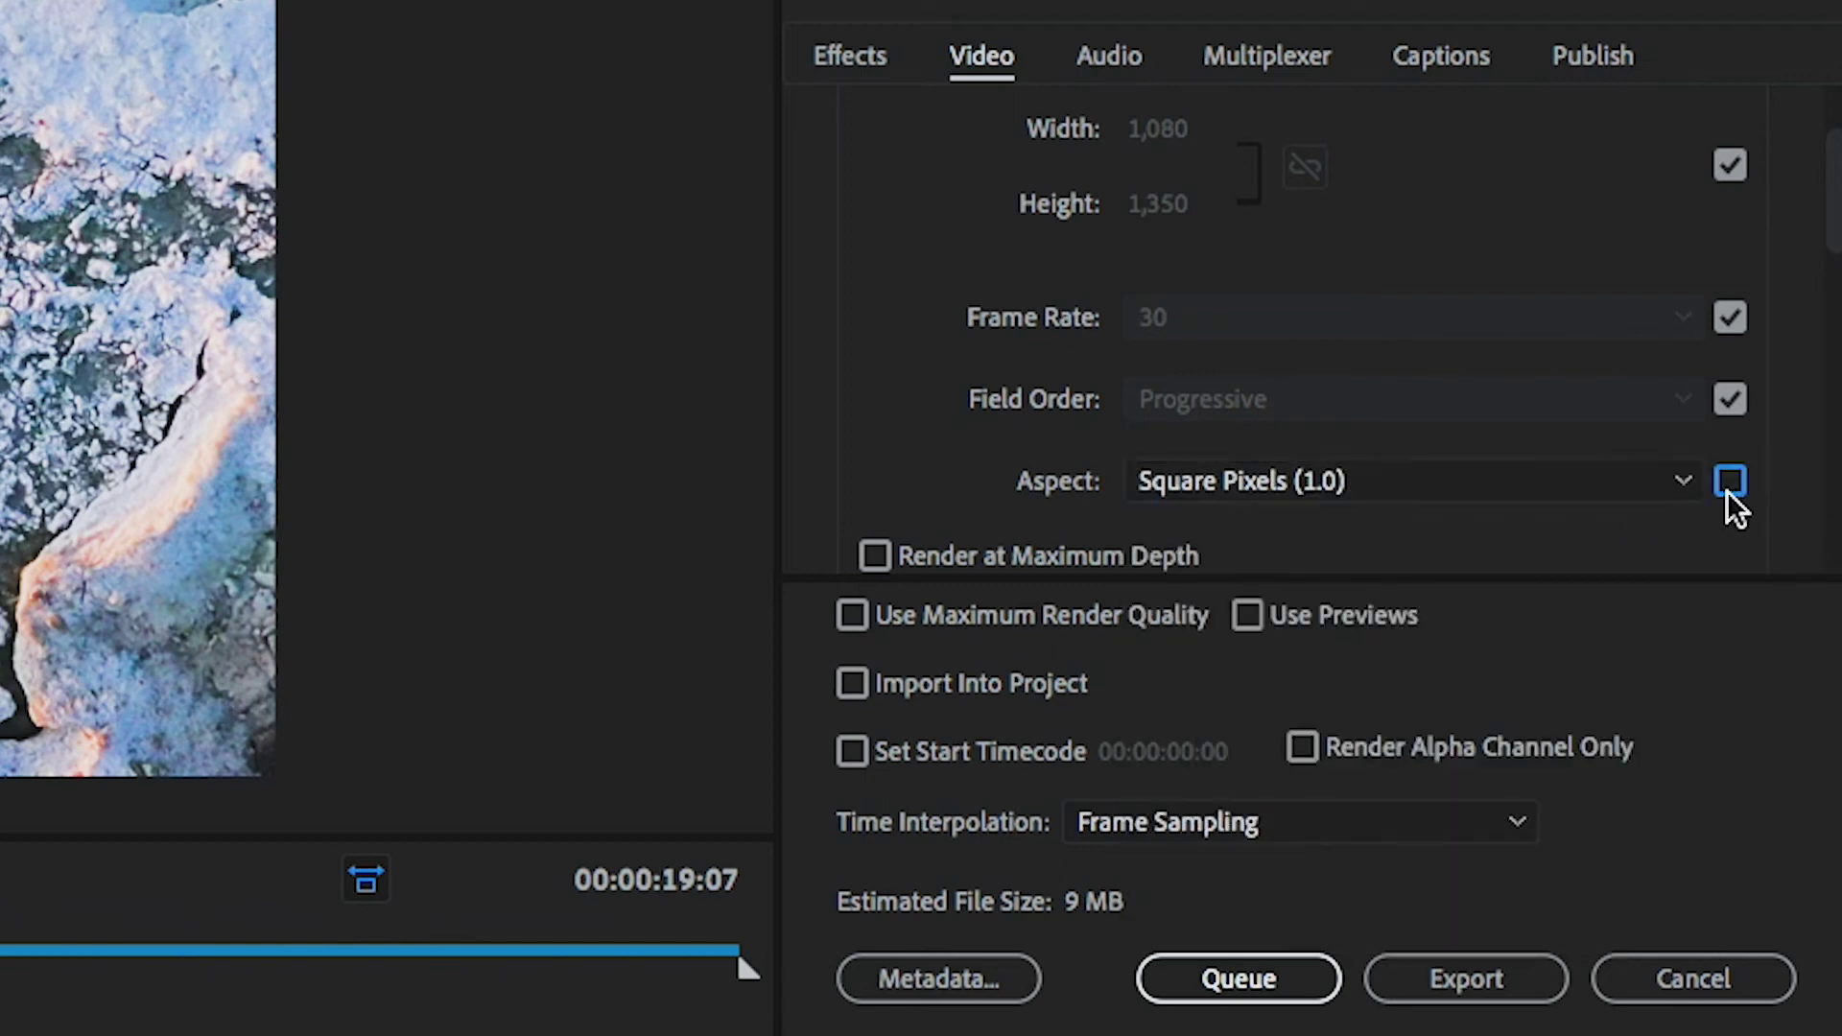
Confirm the CBR 4 Mbps bitrate settings, then view the audio export settings
scroll(923, 311, "down", 5)
scroll(912, 315, "up", 1)
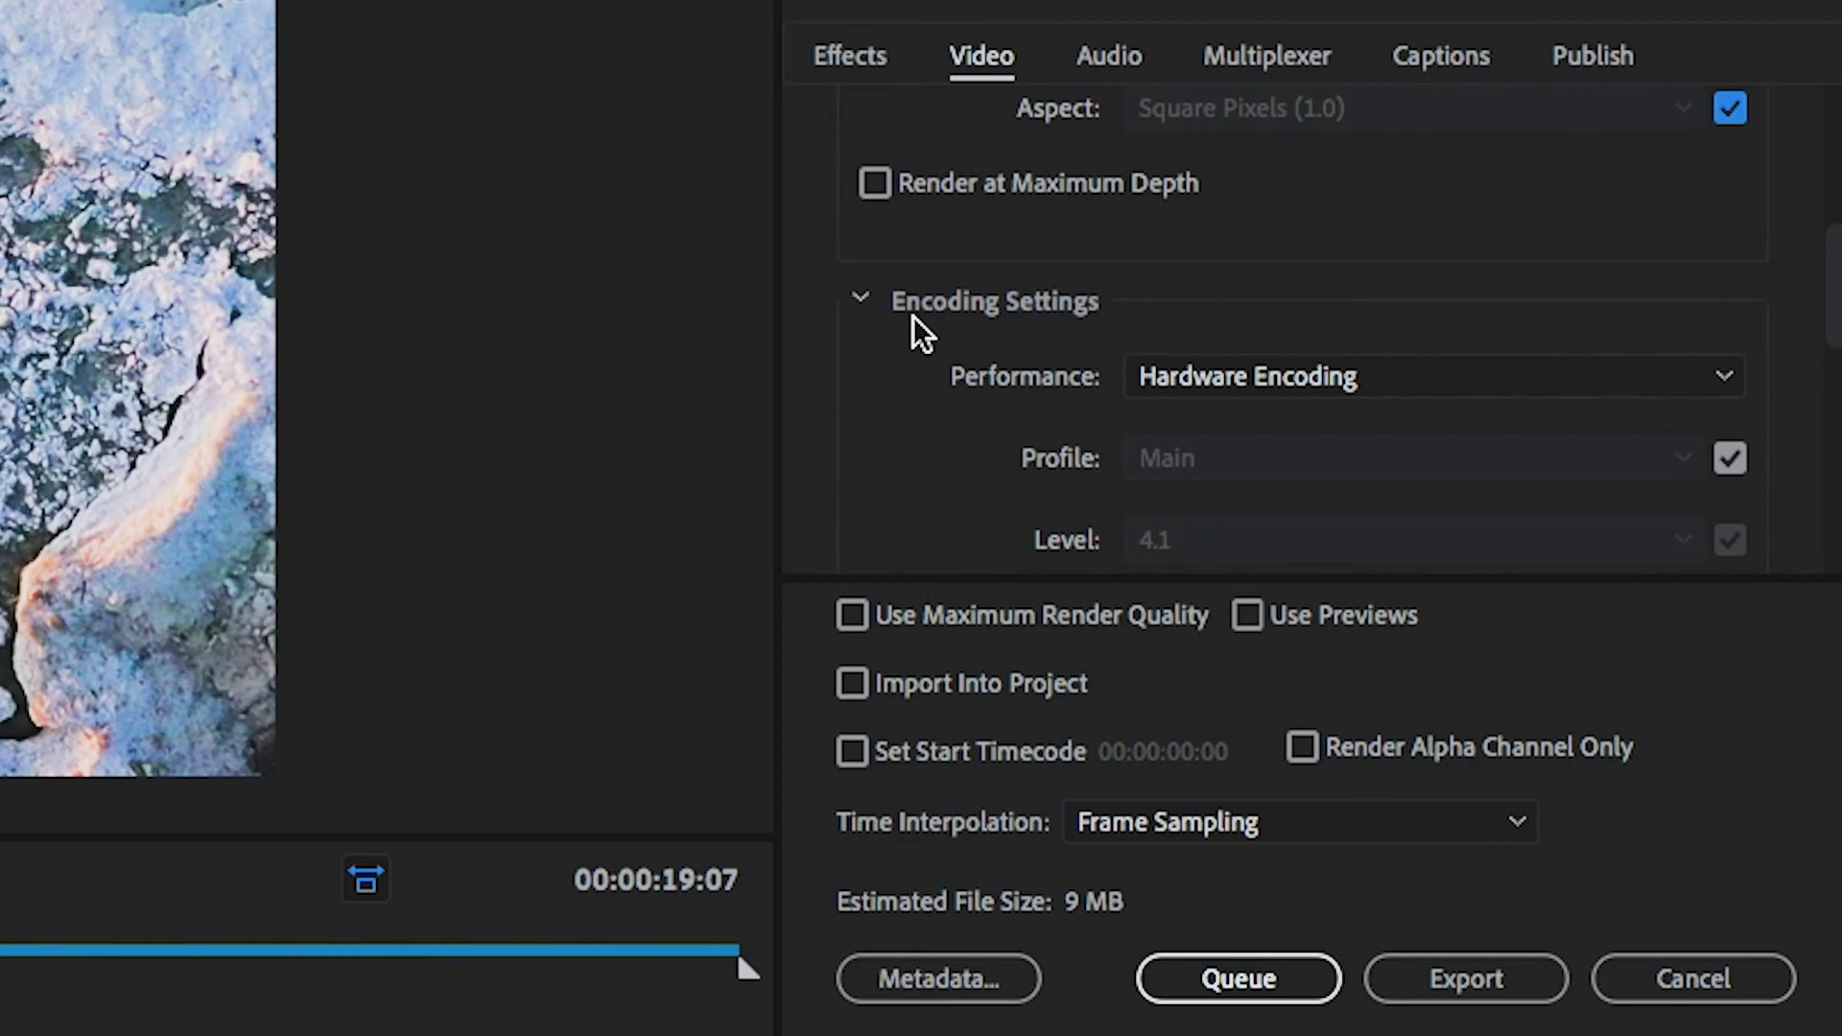
scroll(912, 315, "up", 1)
scroll(912, 315, "down", 5)
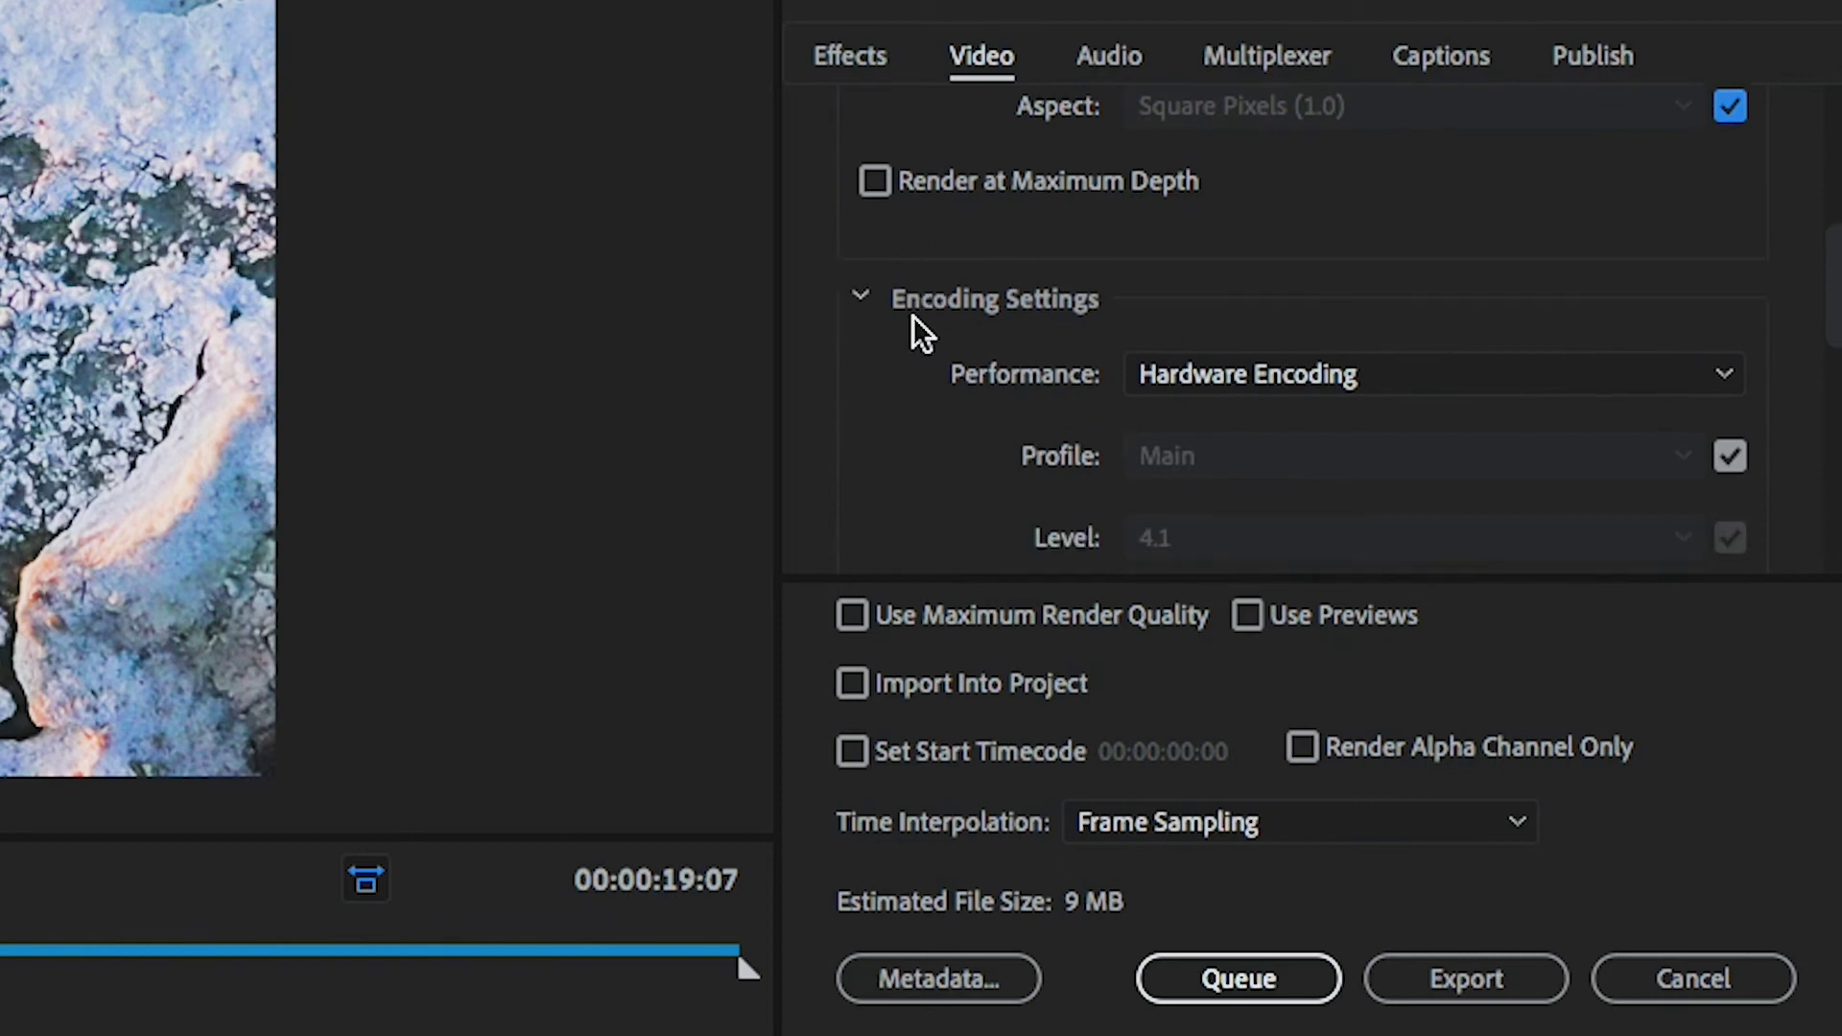
scroll(913, 314, "down", 4)
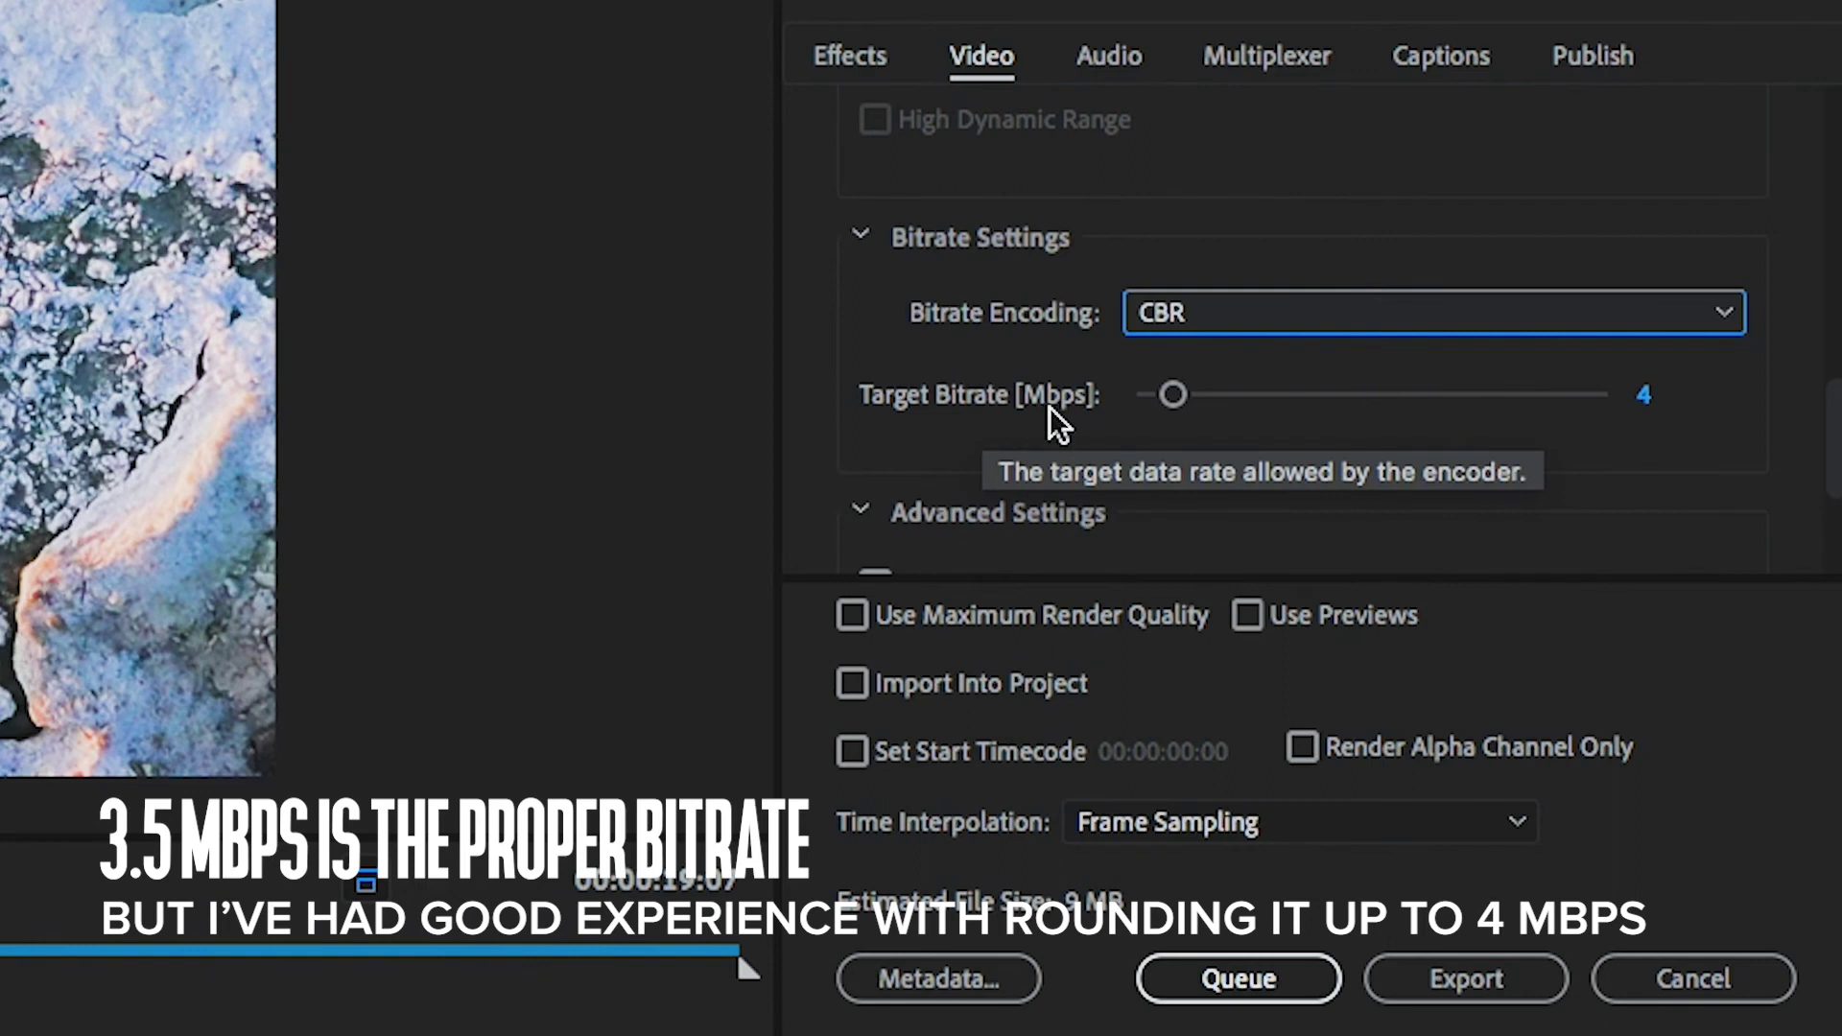
left_click(1113, 59)
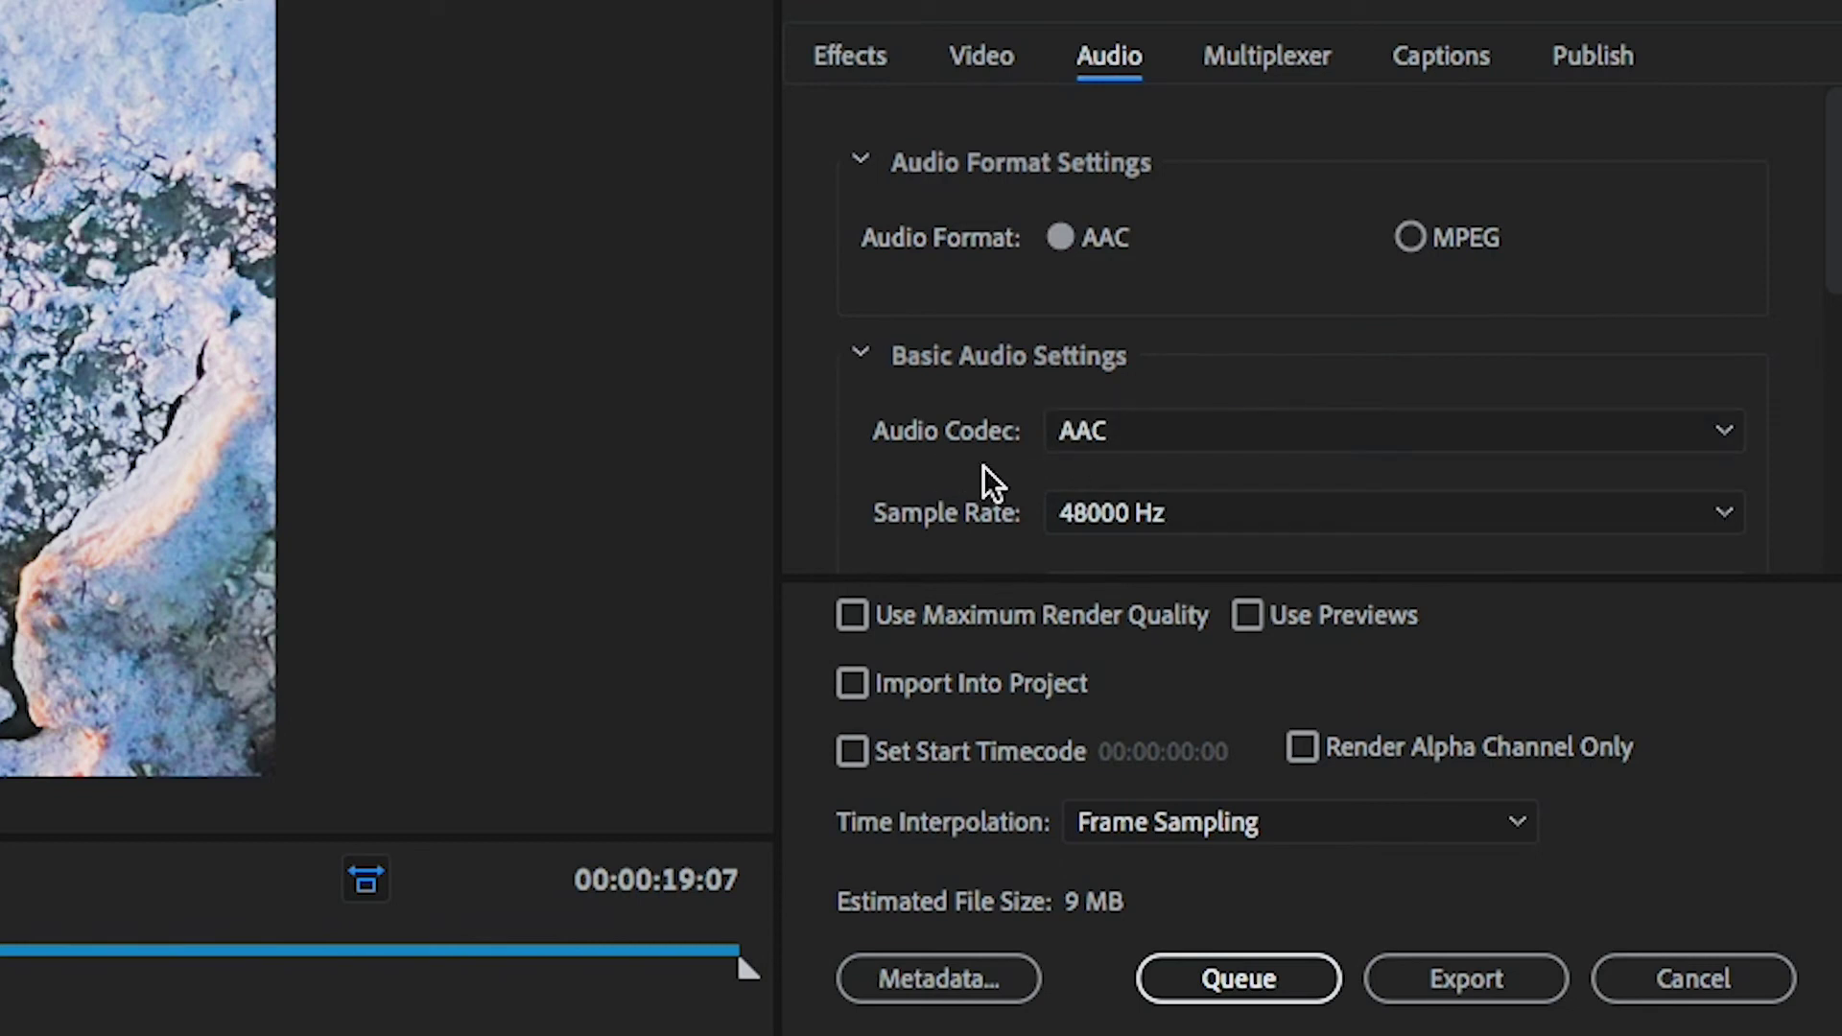
scroll(982, 464, "down", 3)
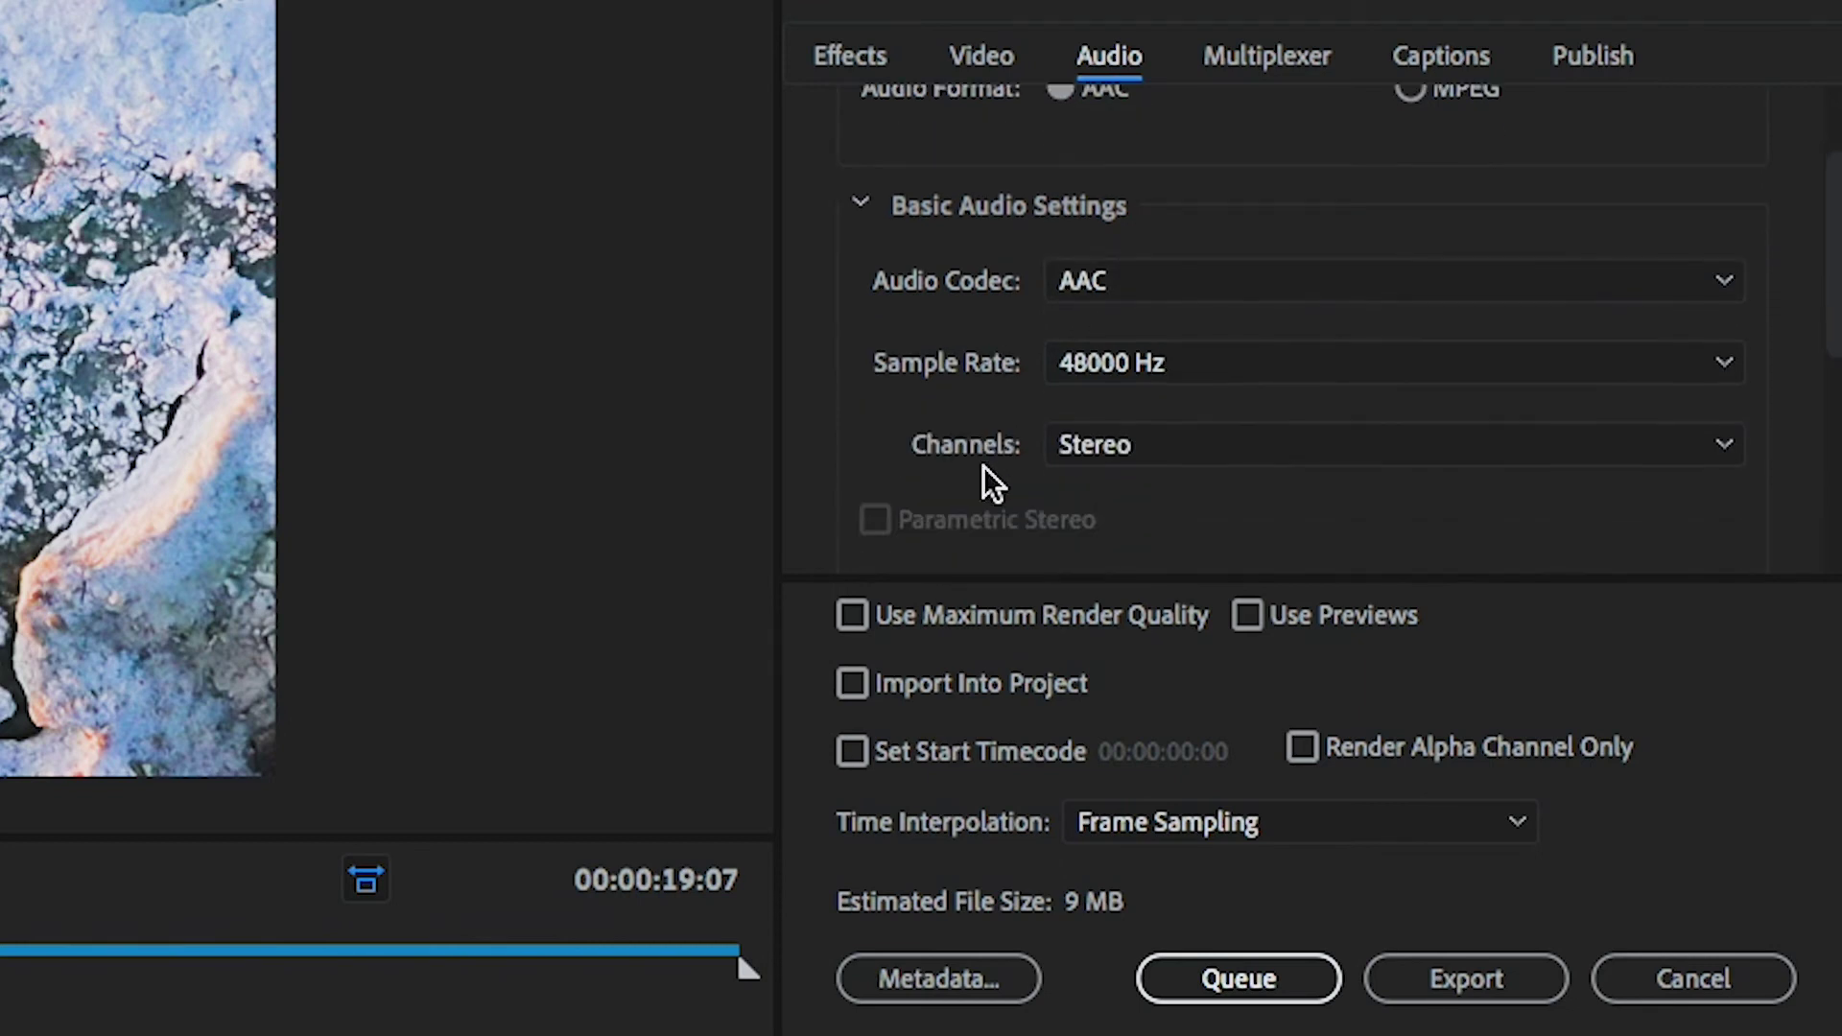
left_click(1100, 362)
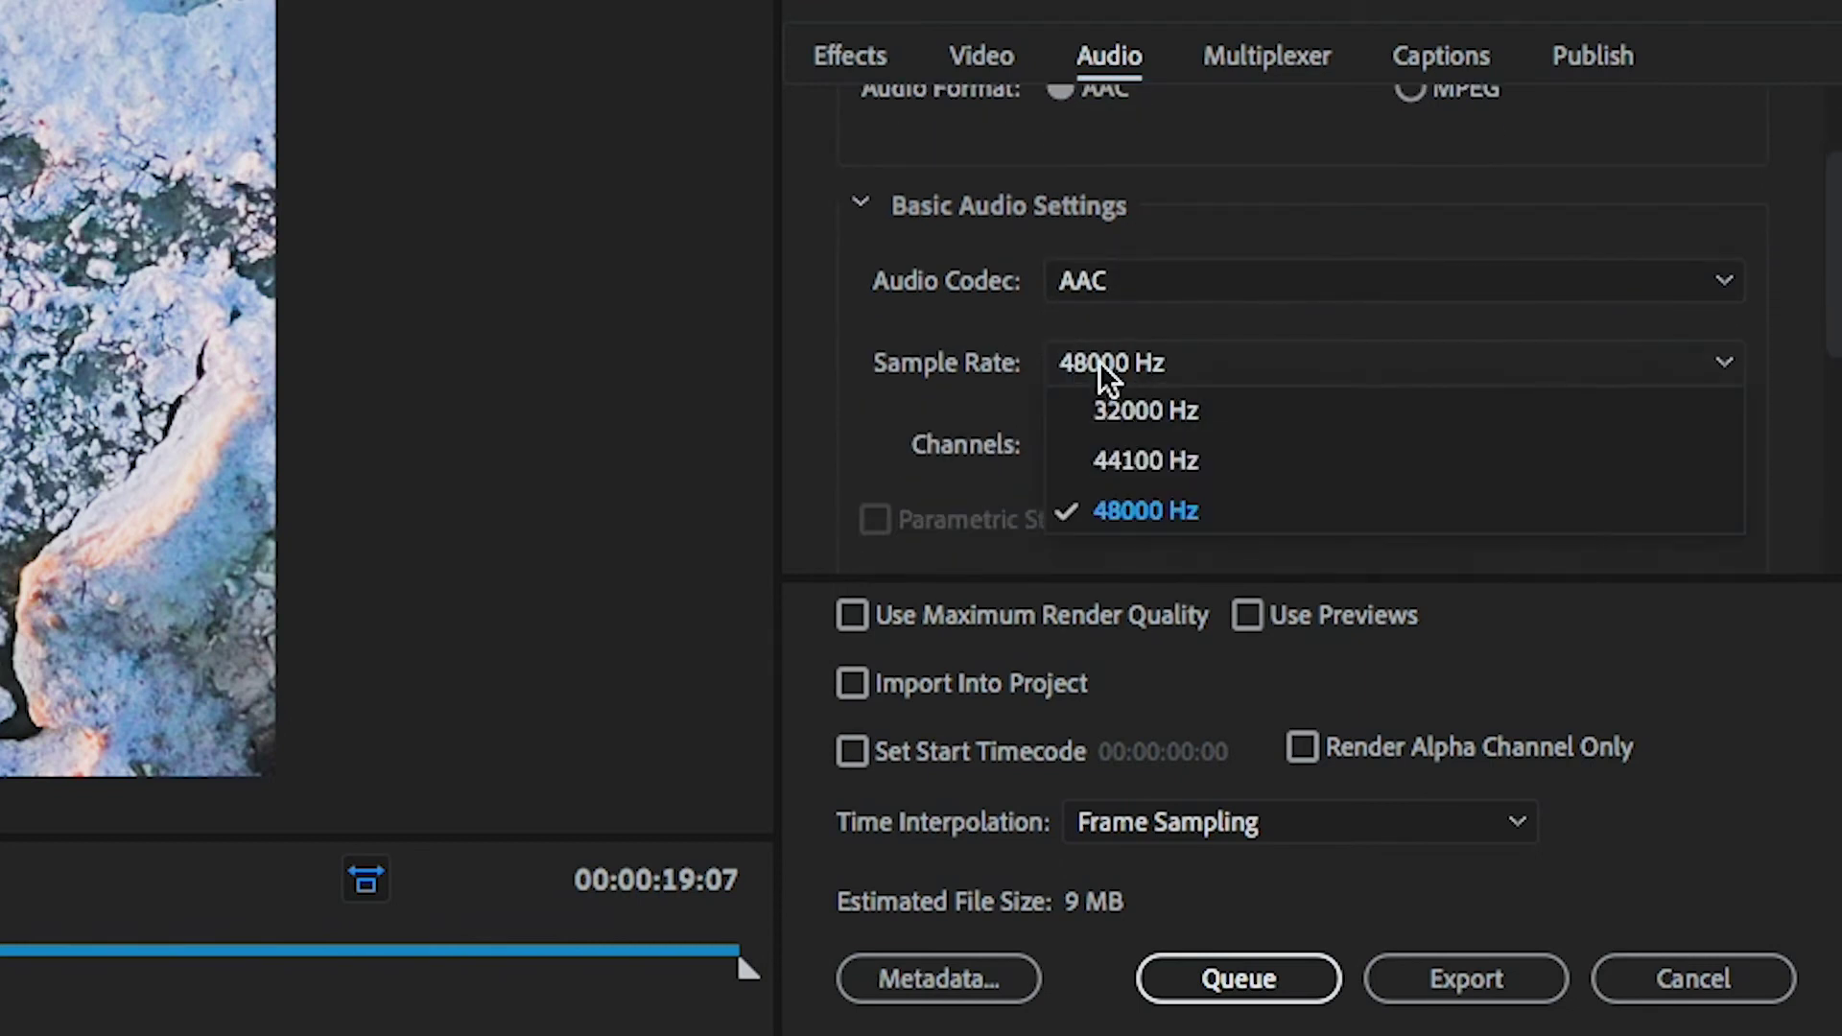
left_click(1124, 516)
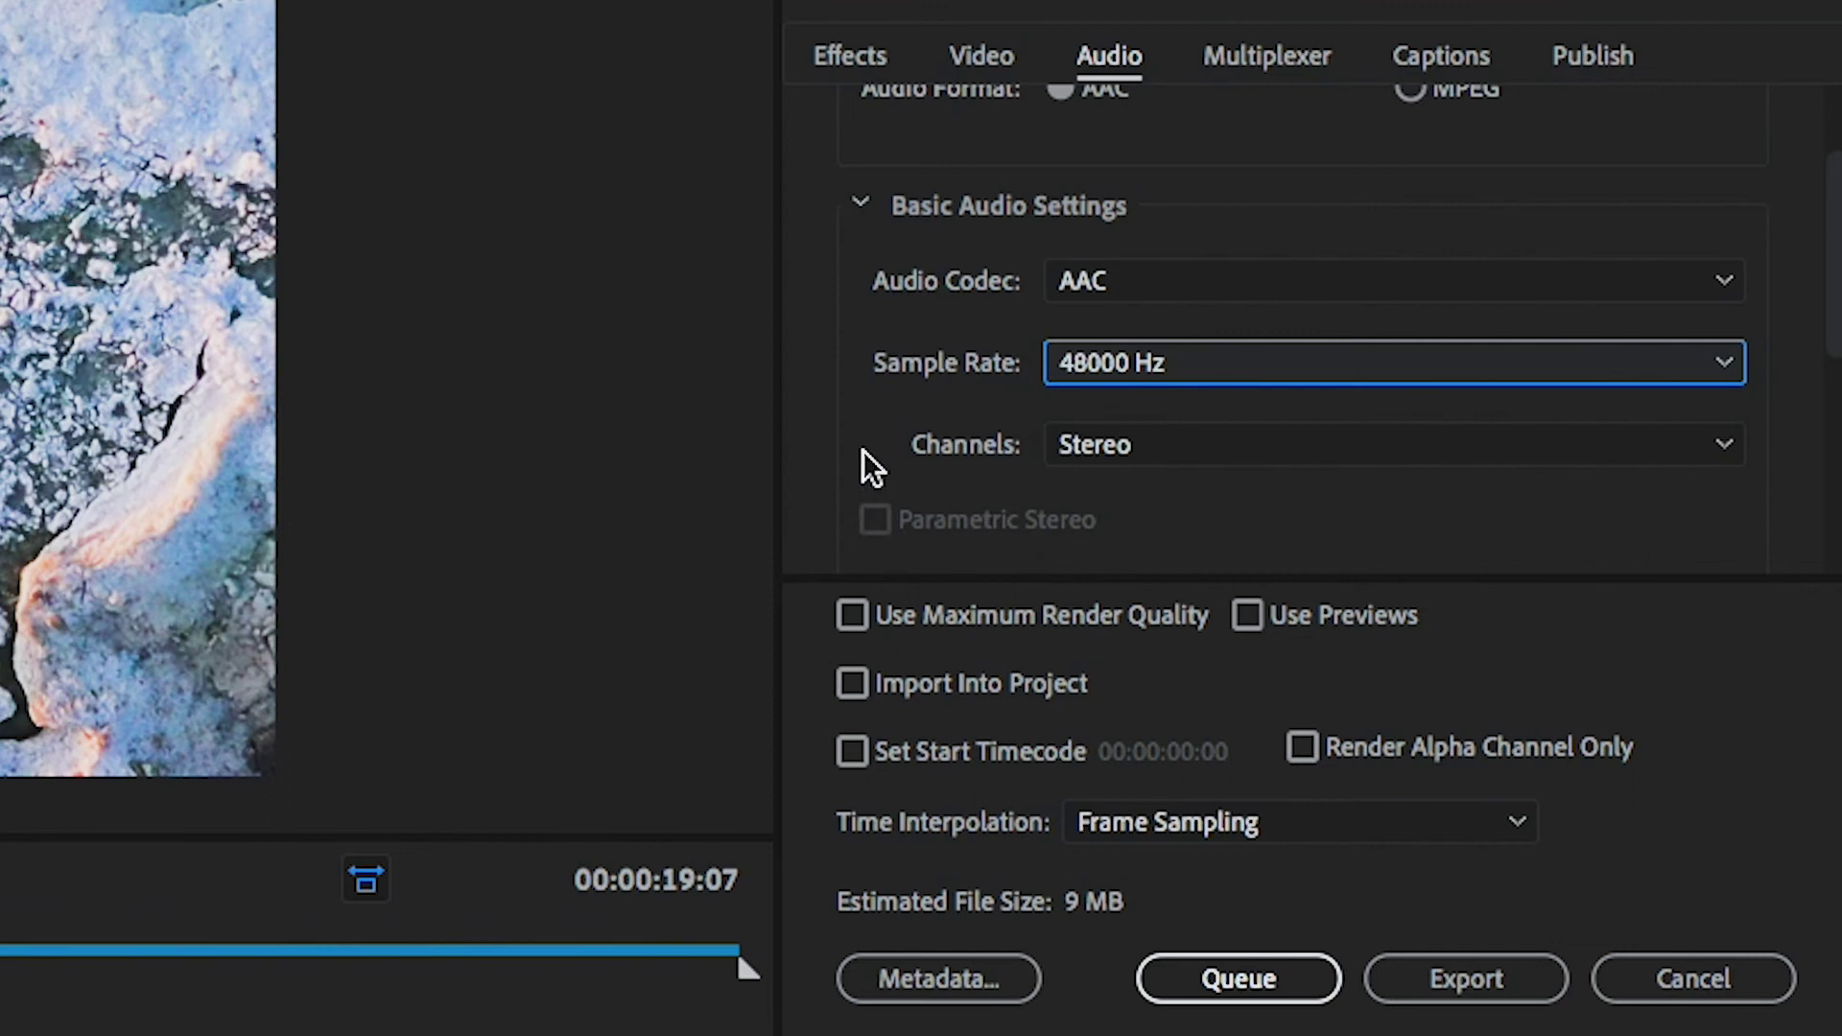
scroll(921, 422, "down", 2)
scroll(936, 406, "down", 2)
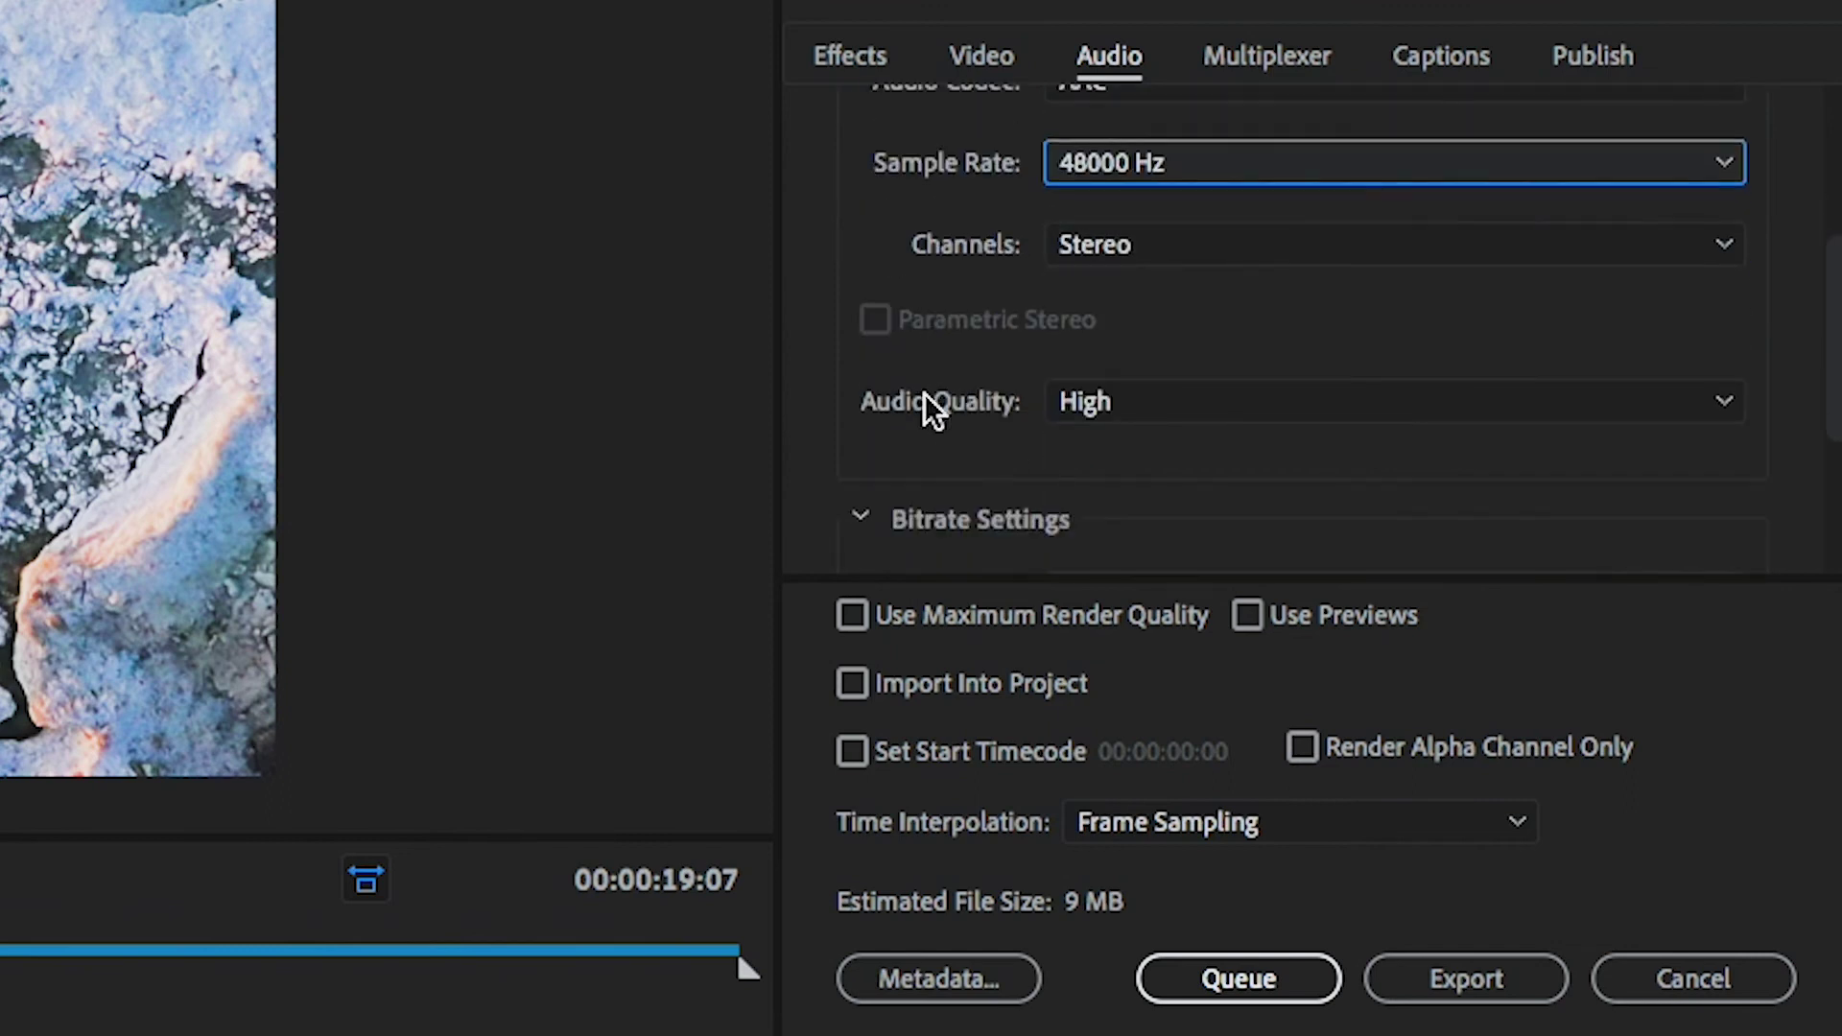
scroll(919, 412, "down", 4)
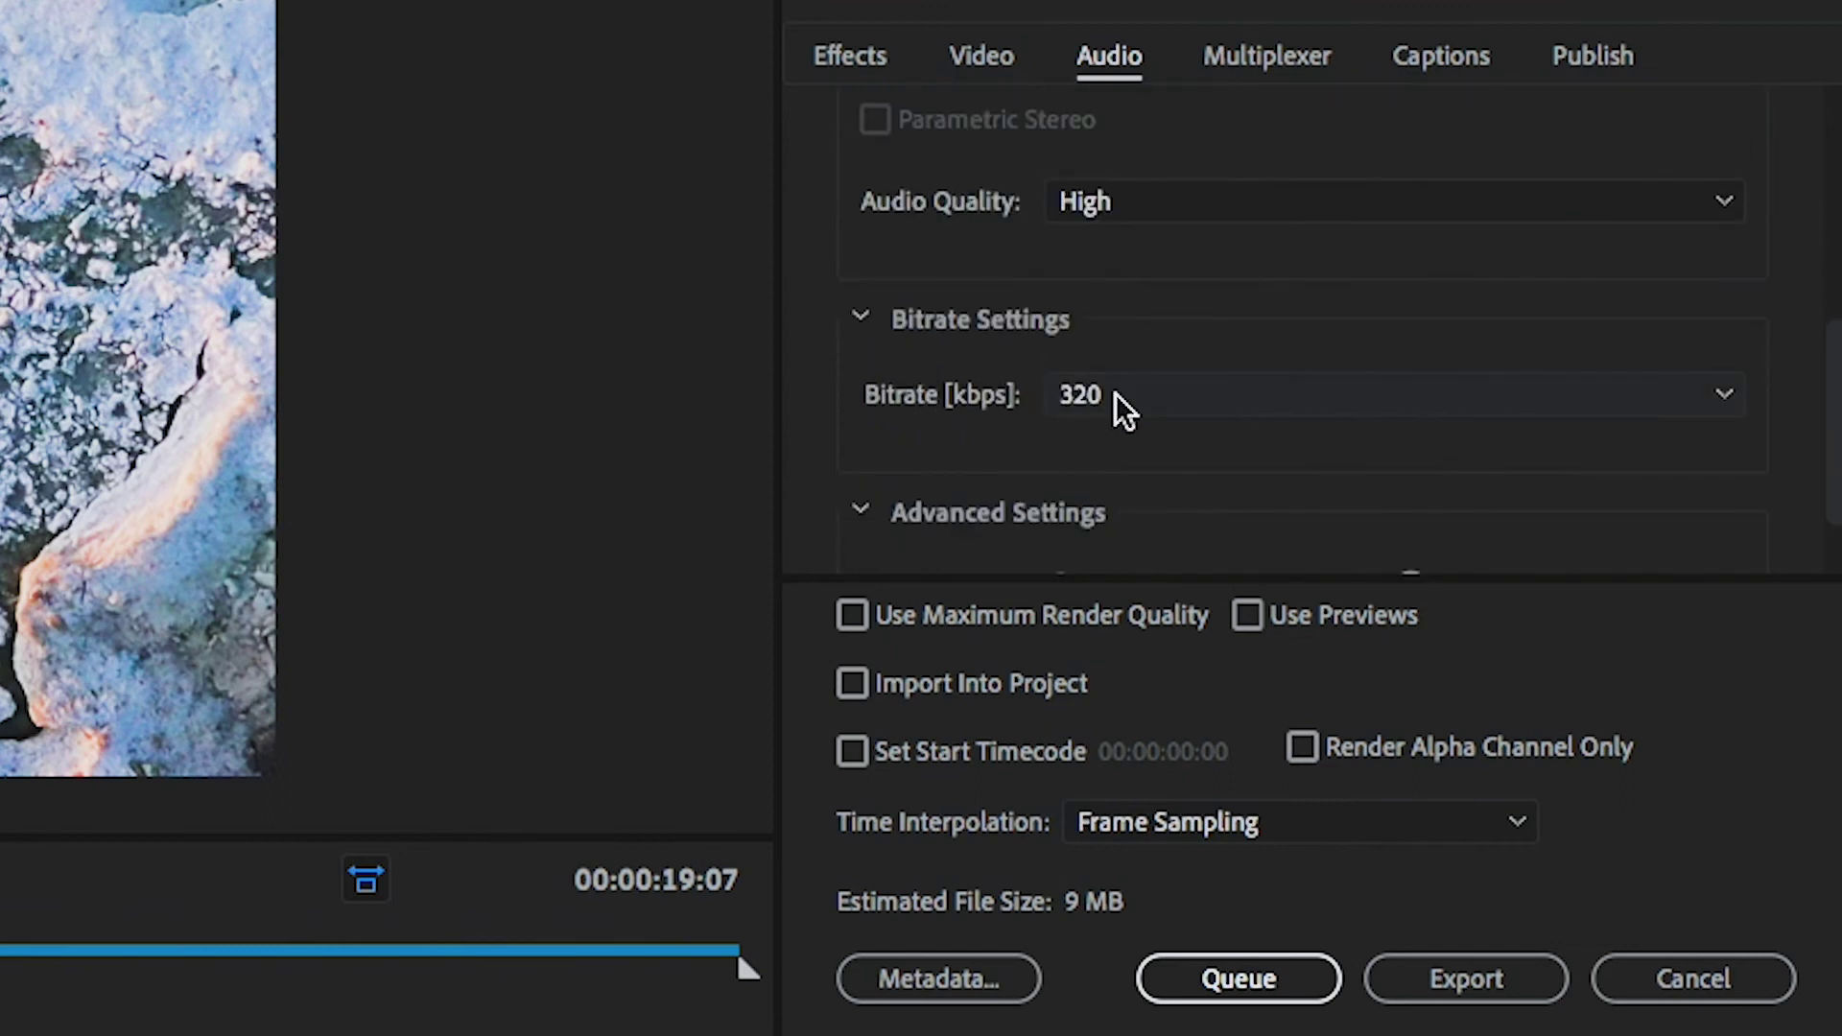
left_click(1115, 393)
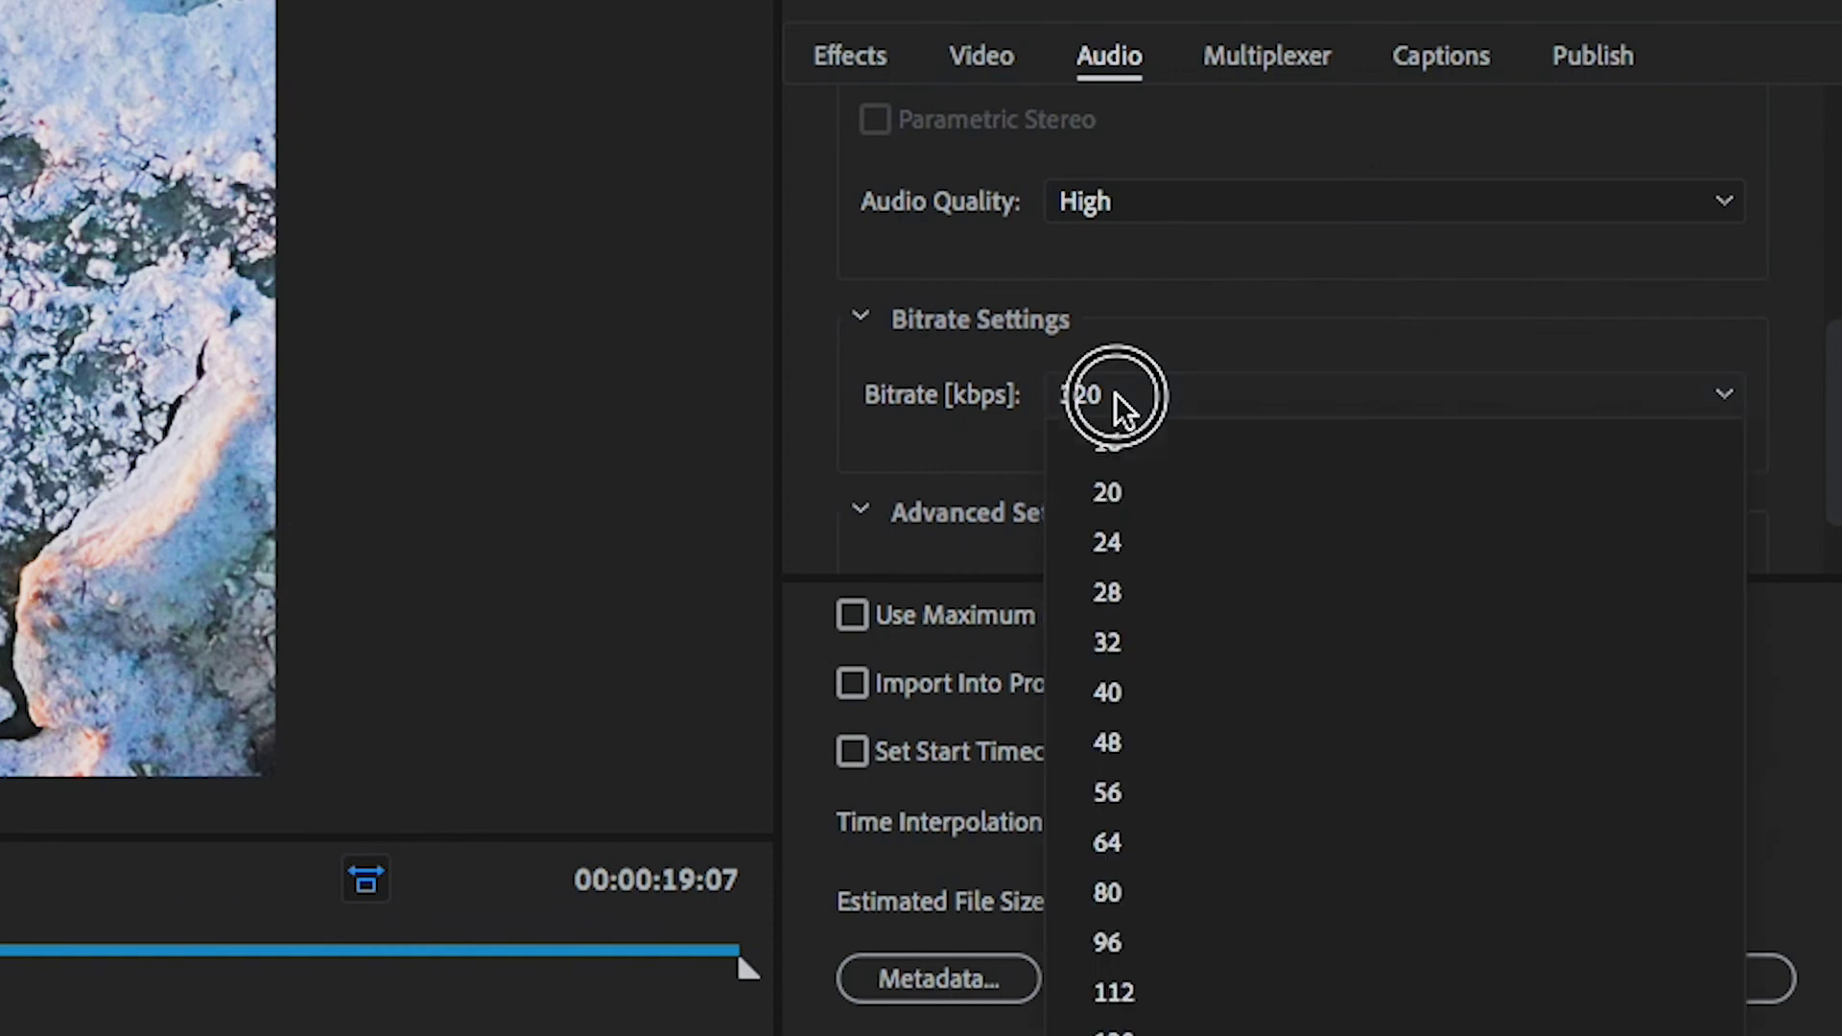
left_click(1049, 389)
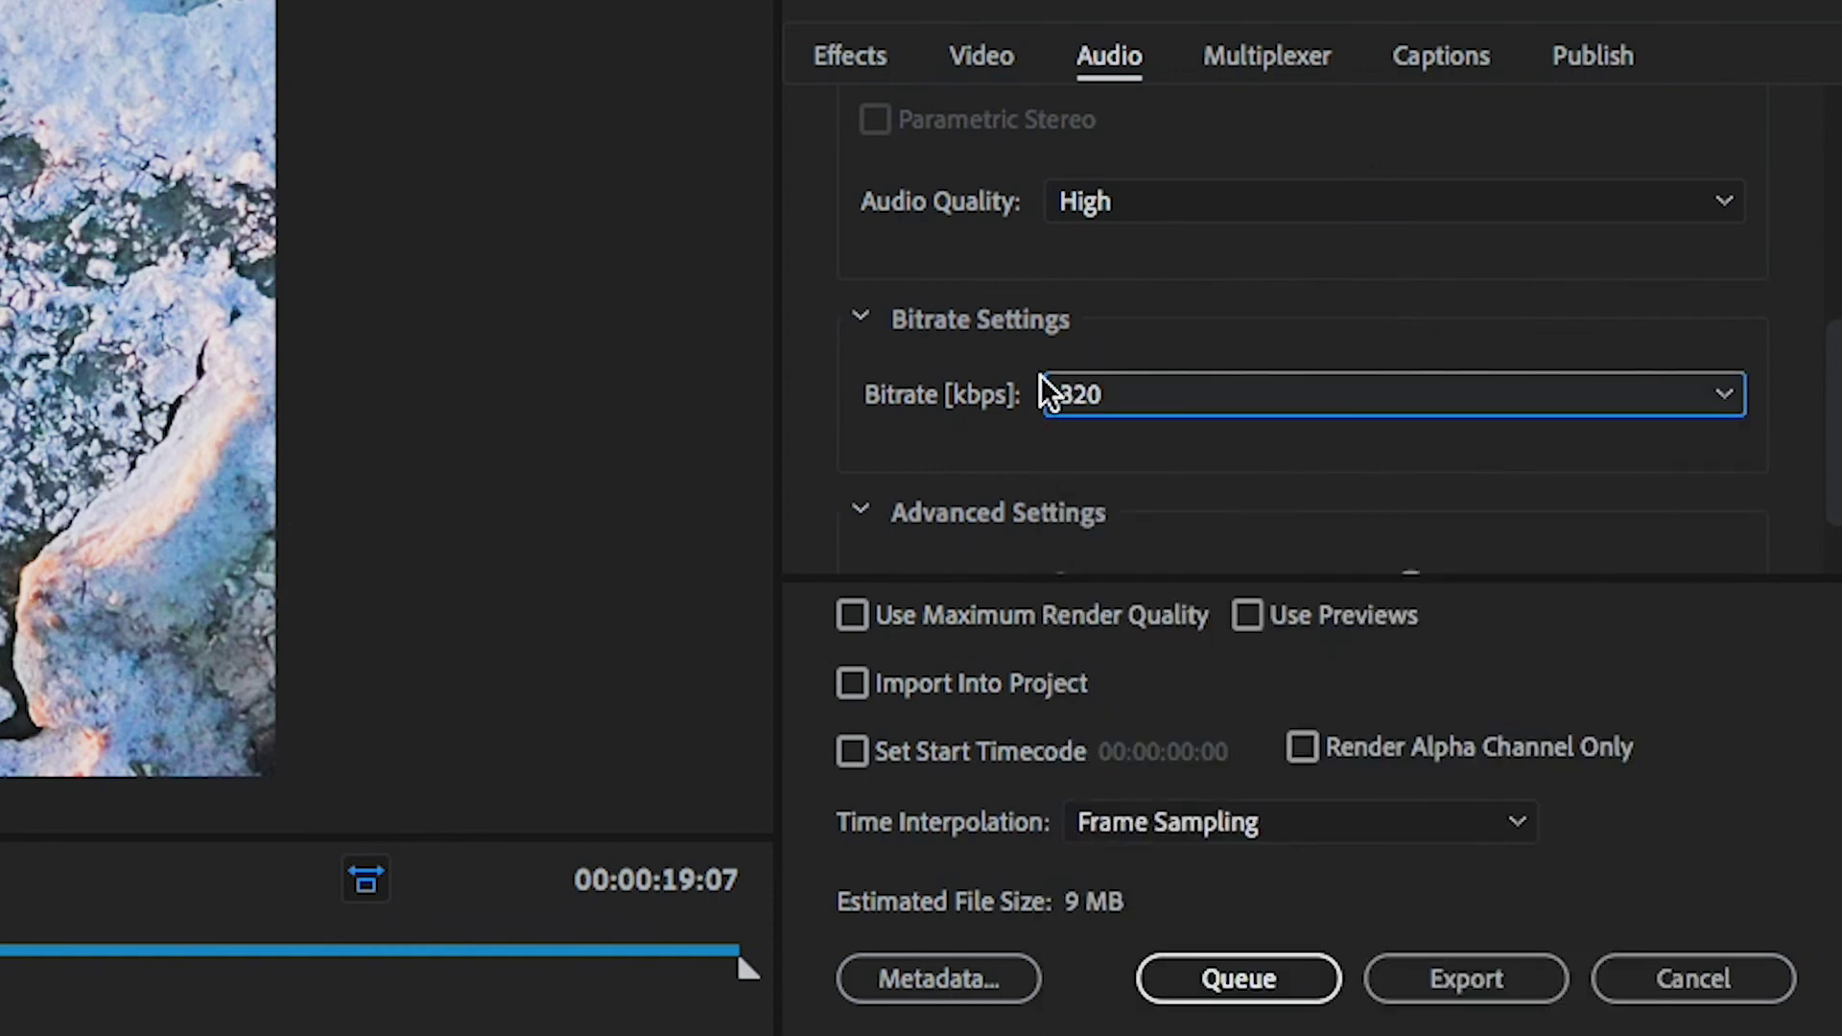
scroll(1036, 461, "down", 2)
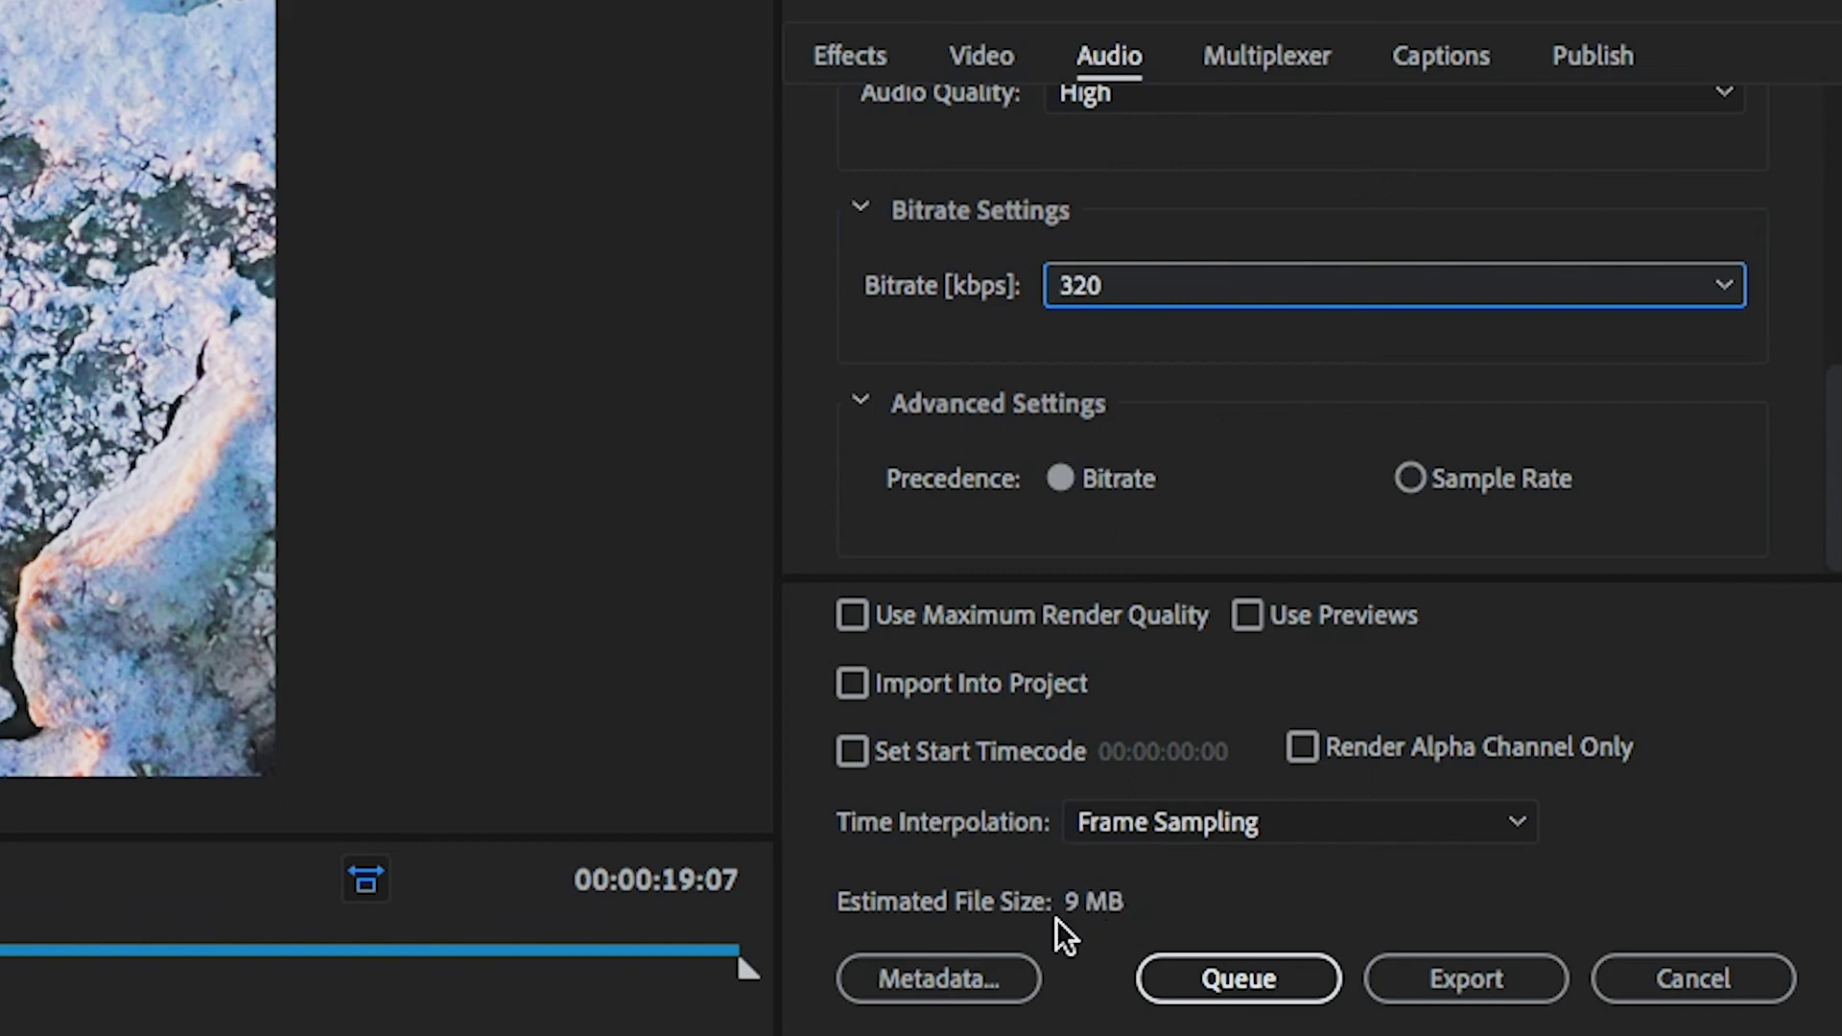
left_click(1082, 928)
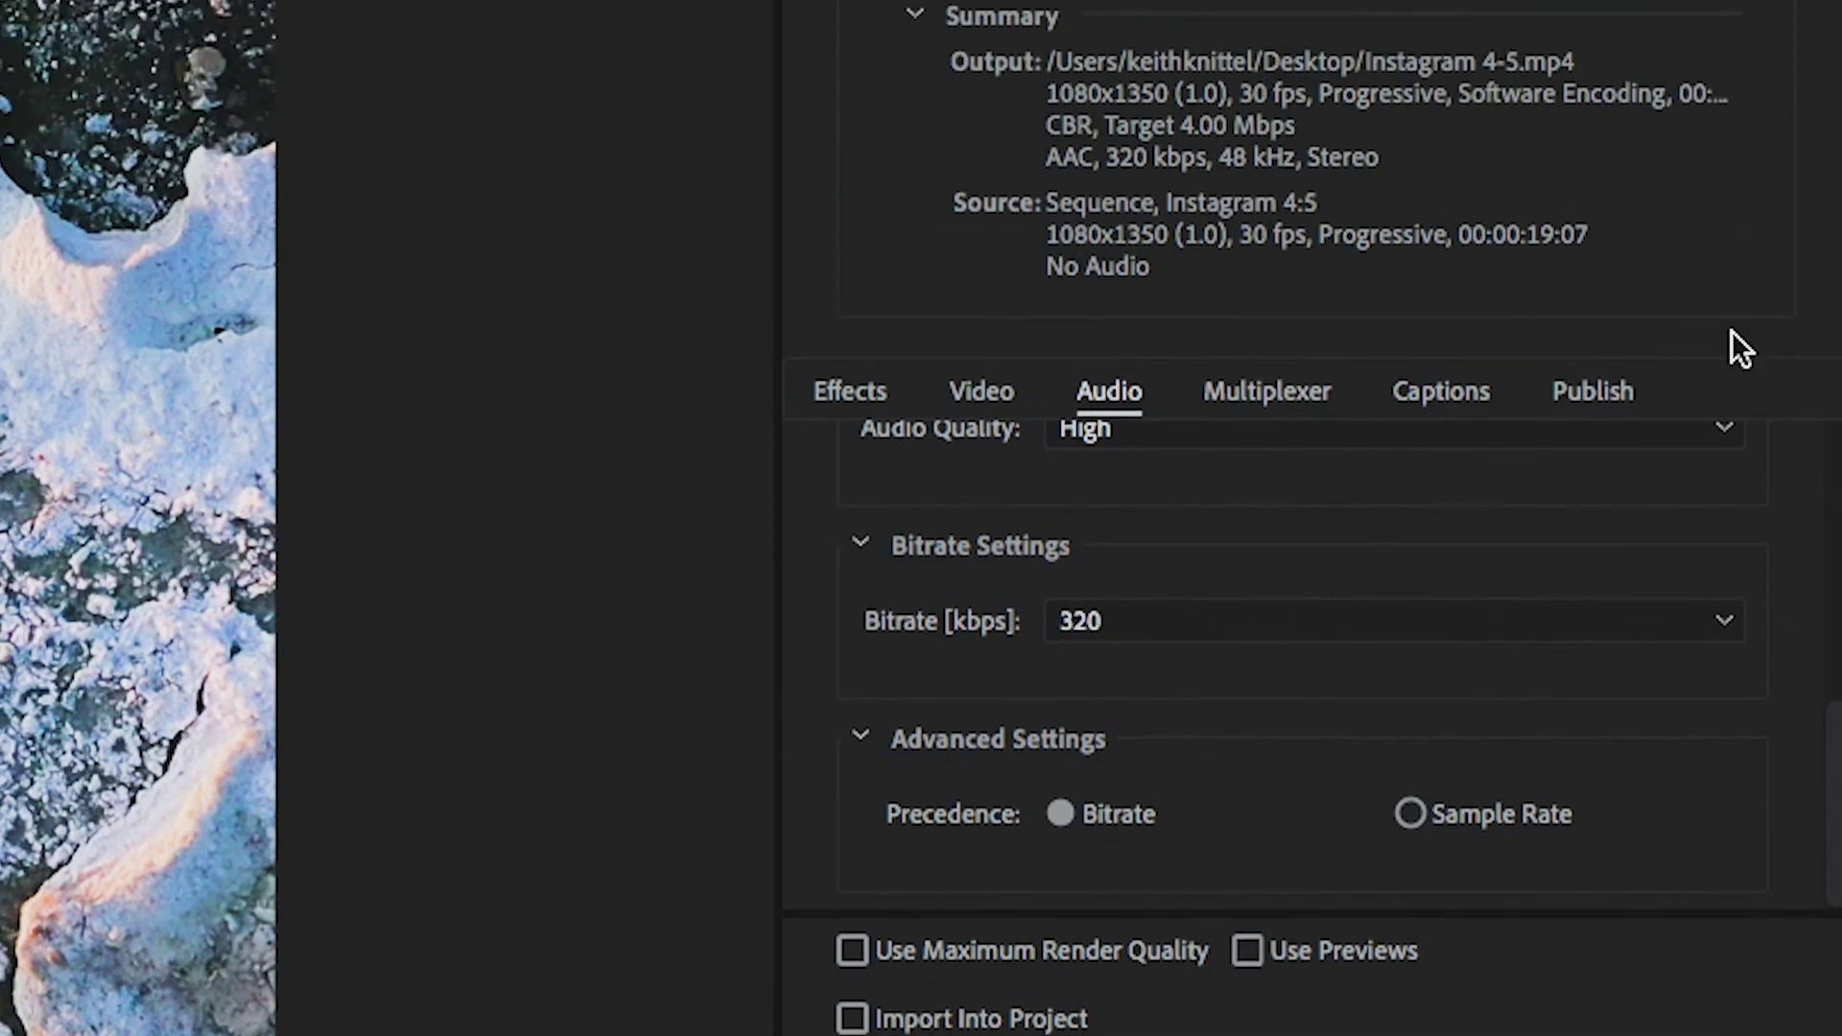
Show the export preset list, including the saved Instagram 4:5 Vertical Video | Aerial Guide preset
left_click(1522, 272)
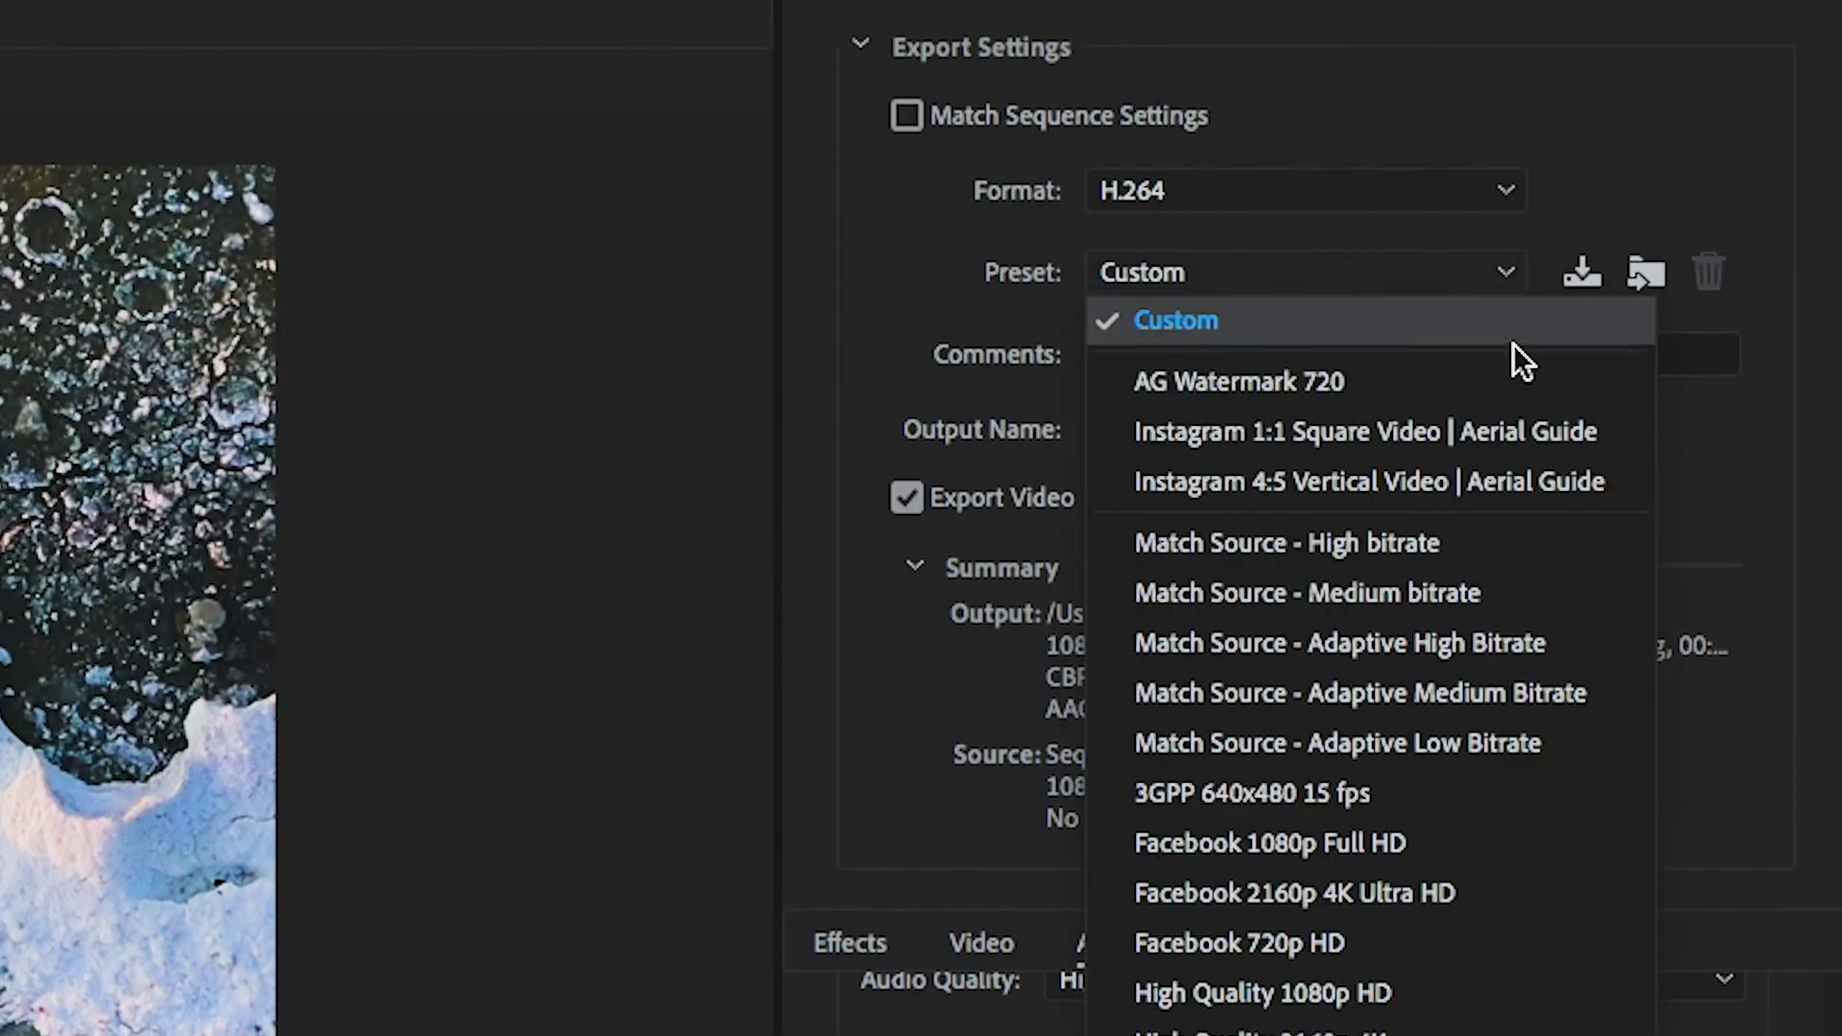